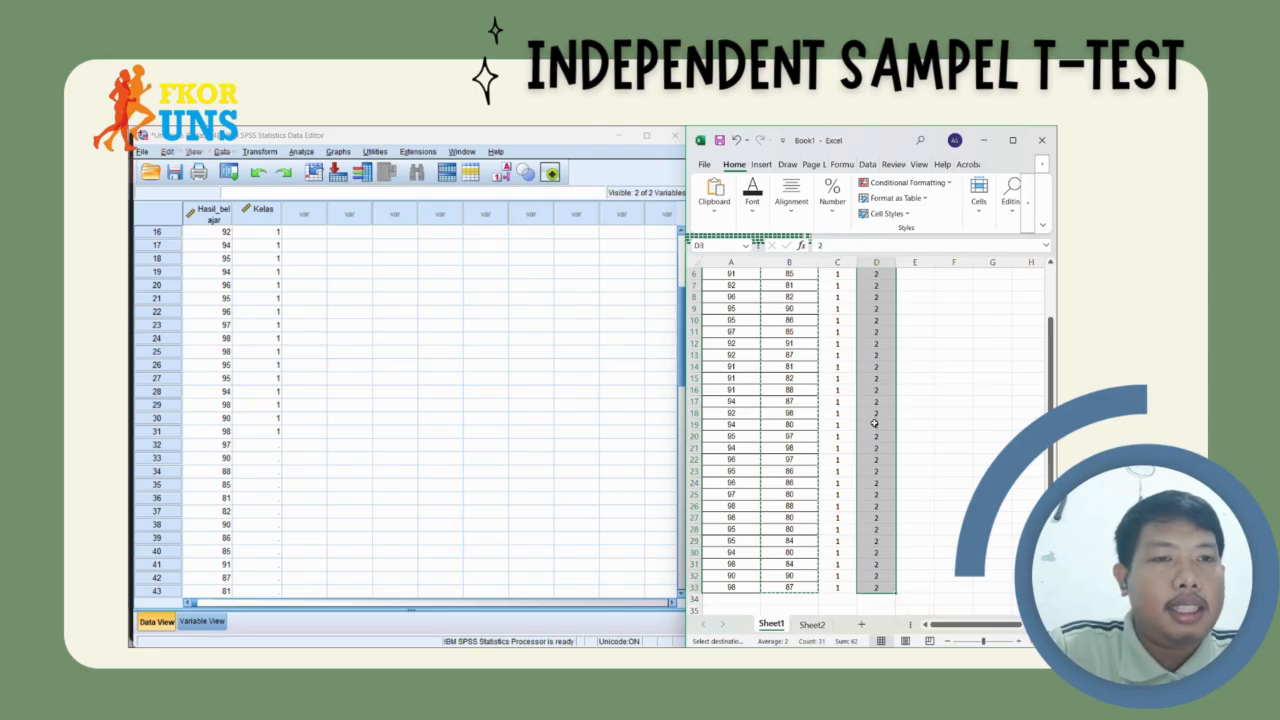
- Copy the class B codes in column D of the Excel sheet and paste them into the SPSS Kelas variable starting at row 32
{"action": "right_click", "coordinate": [872, 587]}
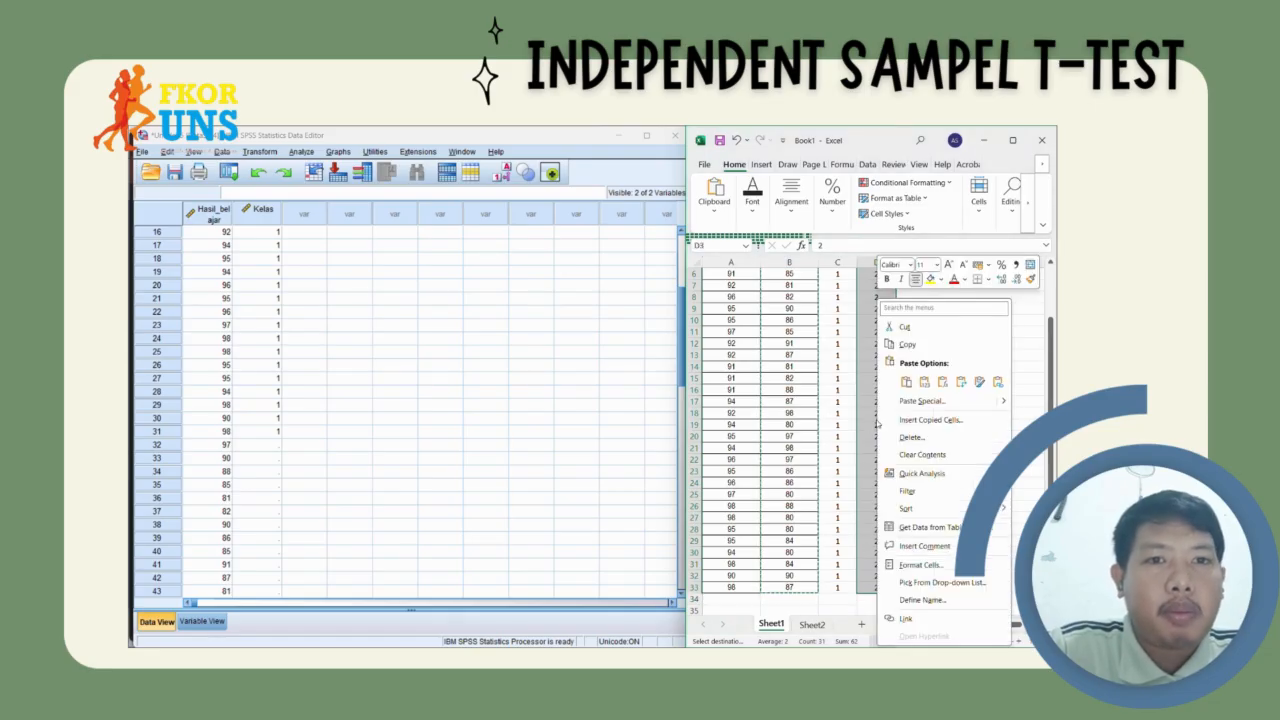
{"action": "left_click", "coordinate": [905, 345]}
{"action": "scroll", "coordinate": [900, 337], "scroll_direction": "up", "scroll_amount": 2}
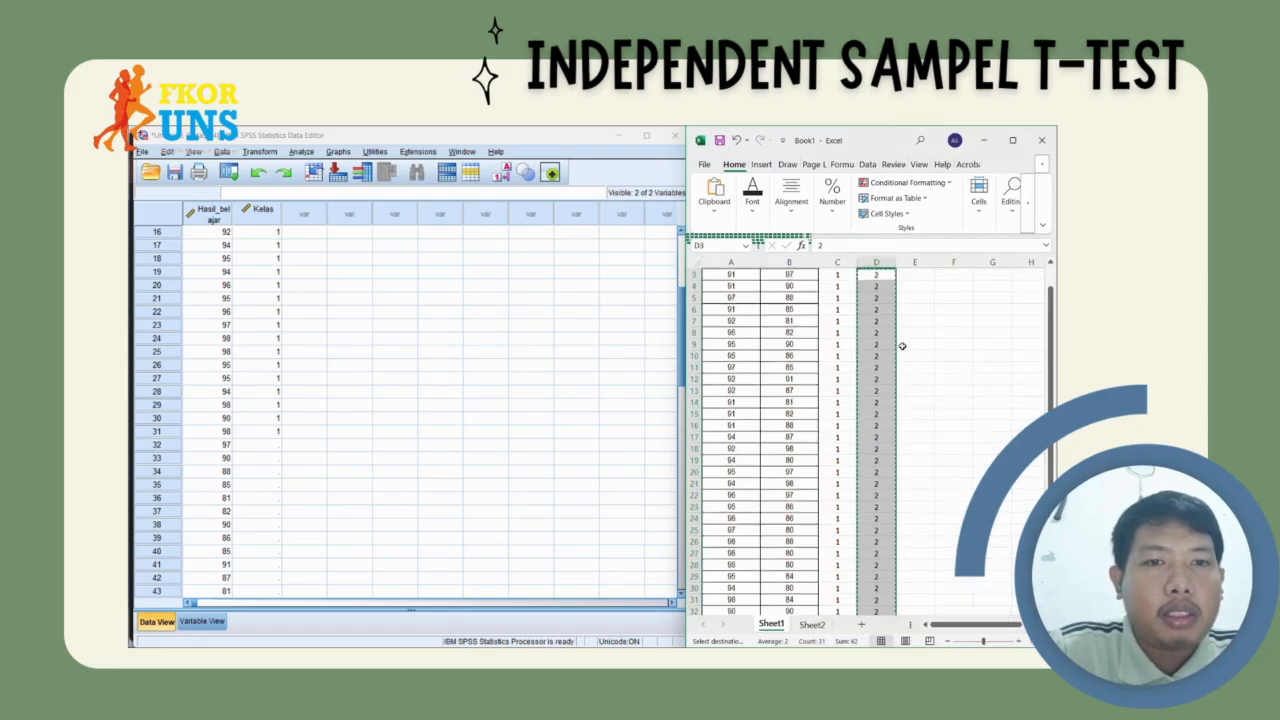
{"action": "left_click", "coordinate": [266, 445]}
{"action": "right_click", "coordinate": [266, 445]}
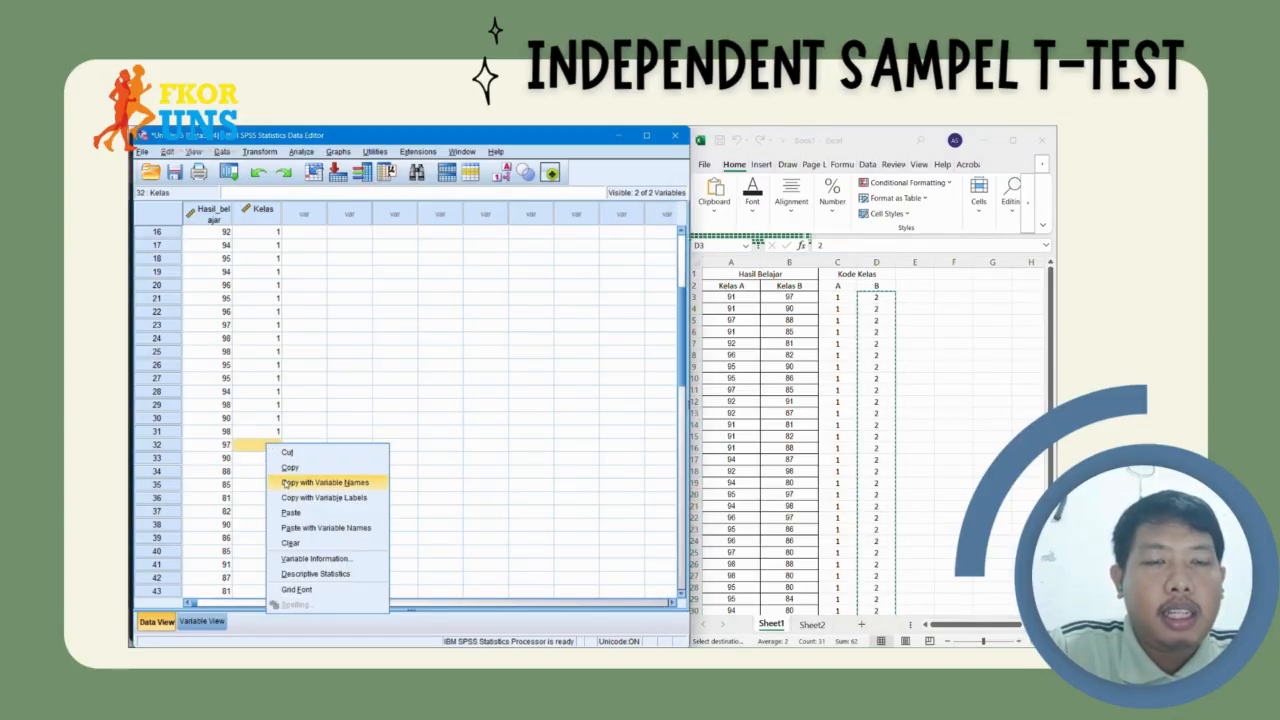
{"action": "left_click", "coordinate": [297, 513]}
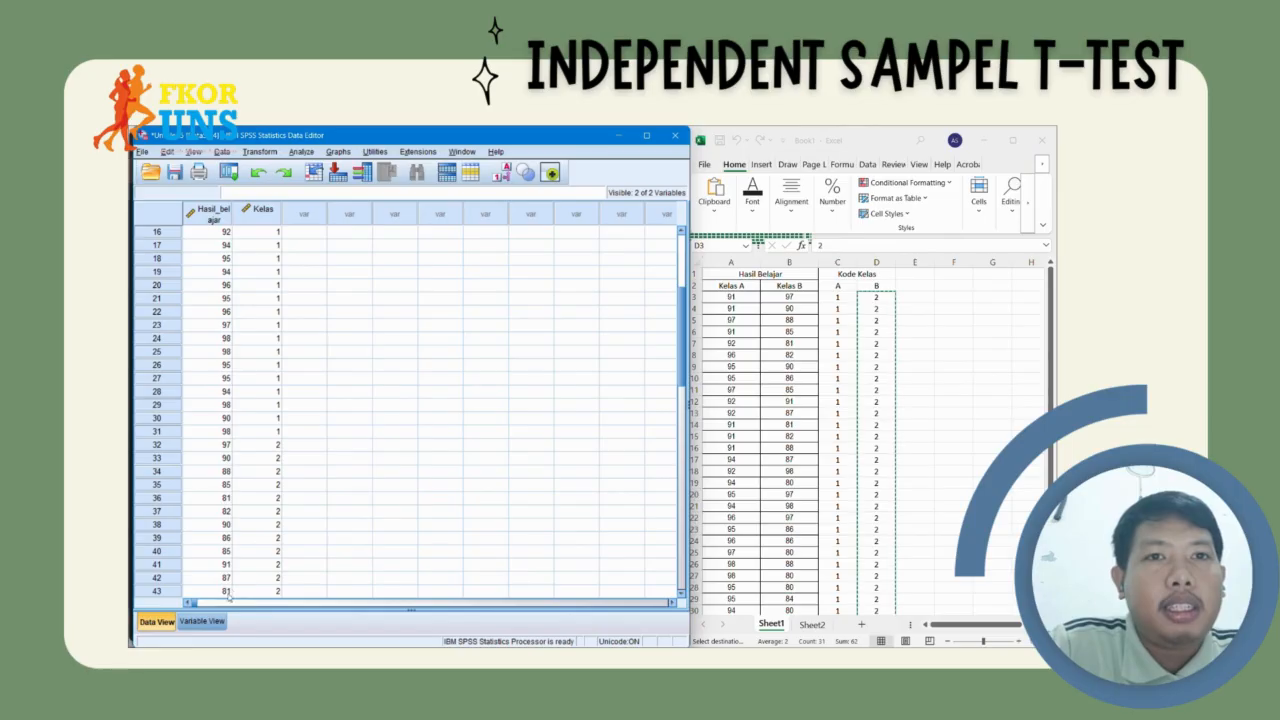
- Open the value labels of the Kelas variable and add the label "Kelas A" for value 1
{"action": "left_click", "coordinate": [215, 629]}
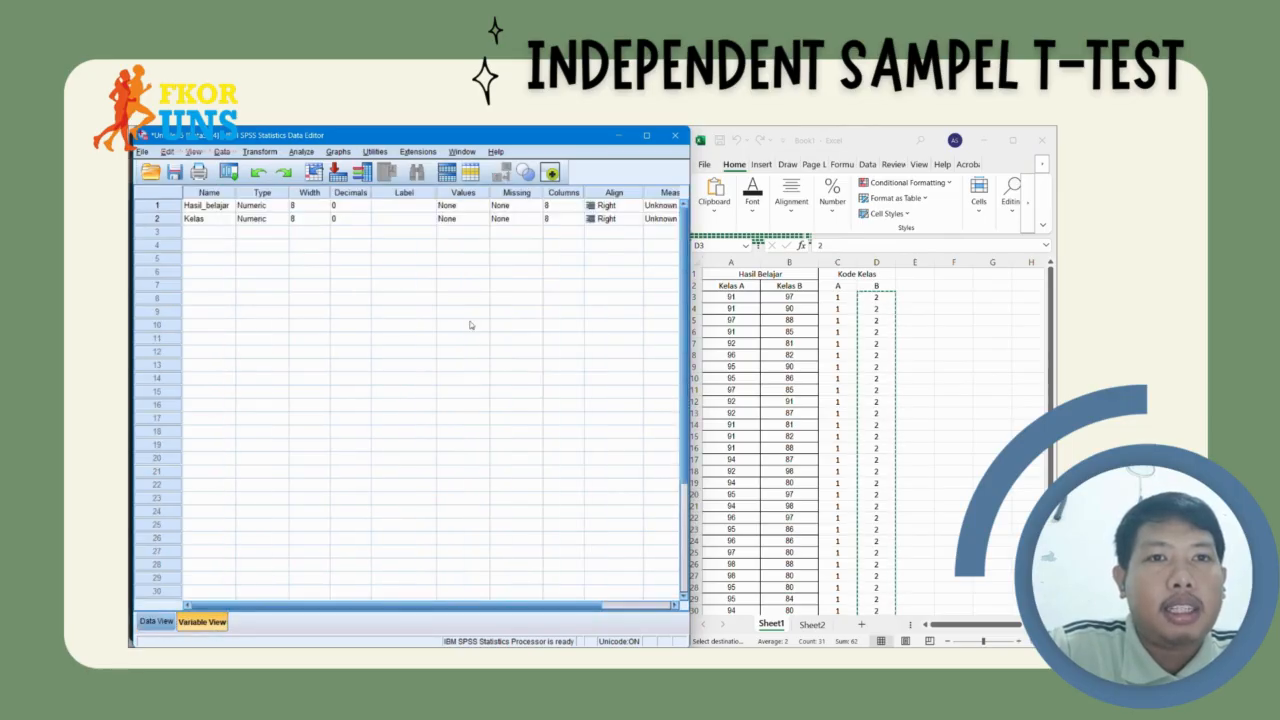
{"action": "left_click", "coordinate": [471, 221]}
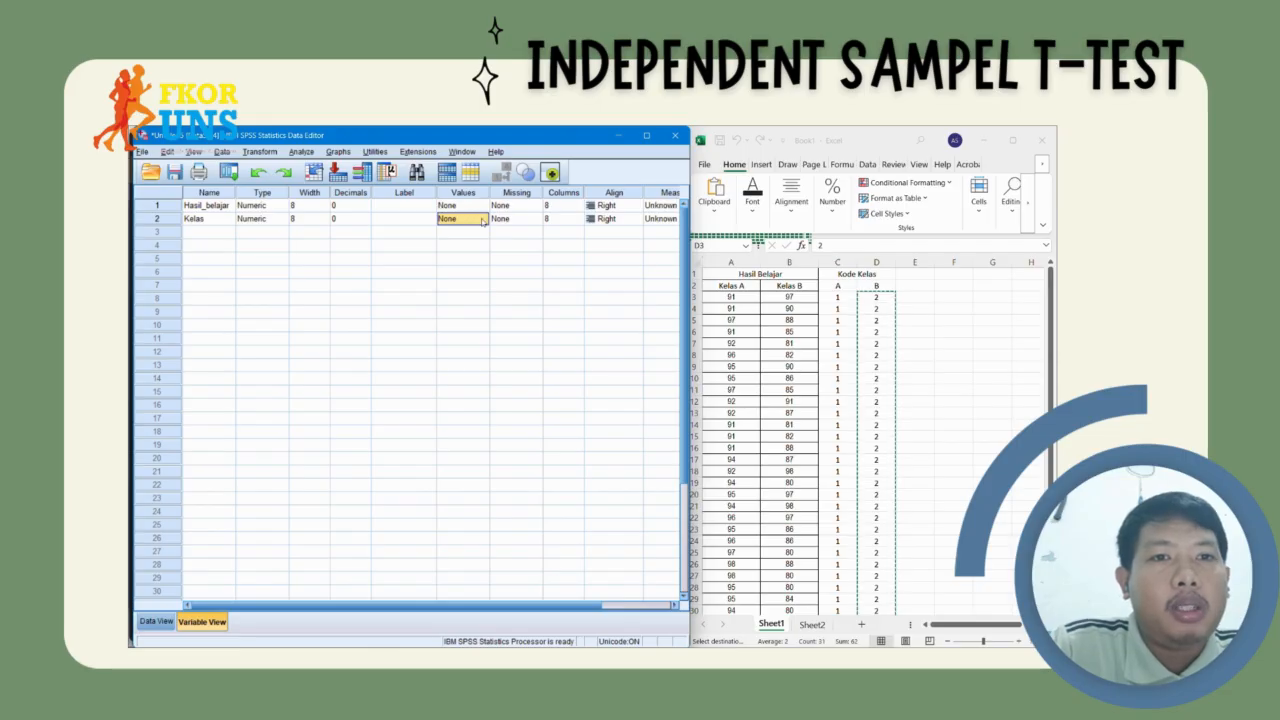
{"action": "left_click", "coordinate": [484, 219]}
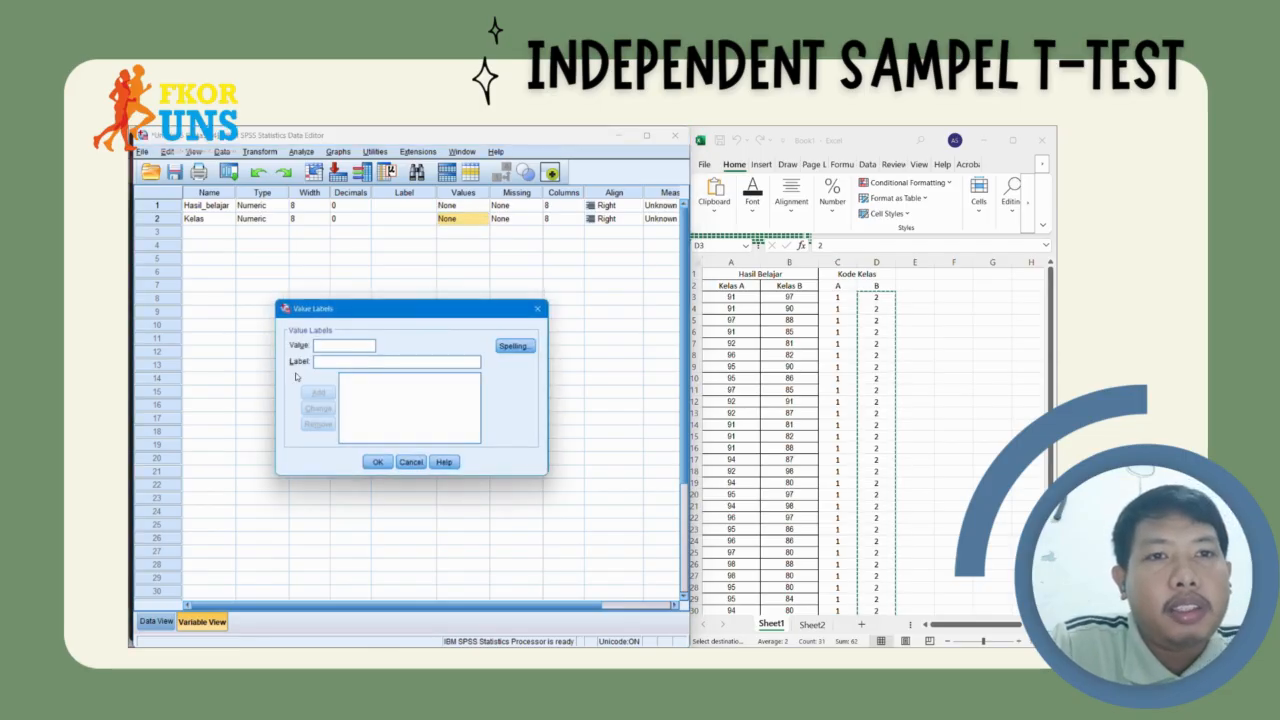
{"action": "type", "text": "1"}
{"action": "left_click", "coordinate": [336, 362]}
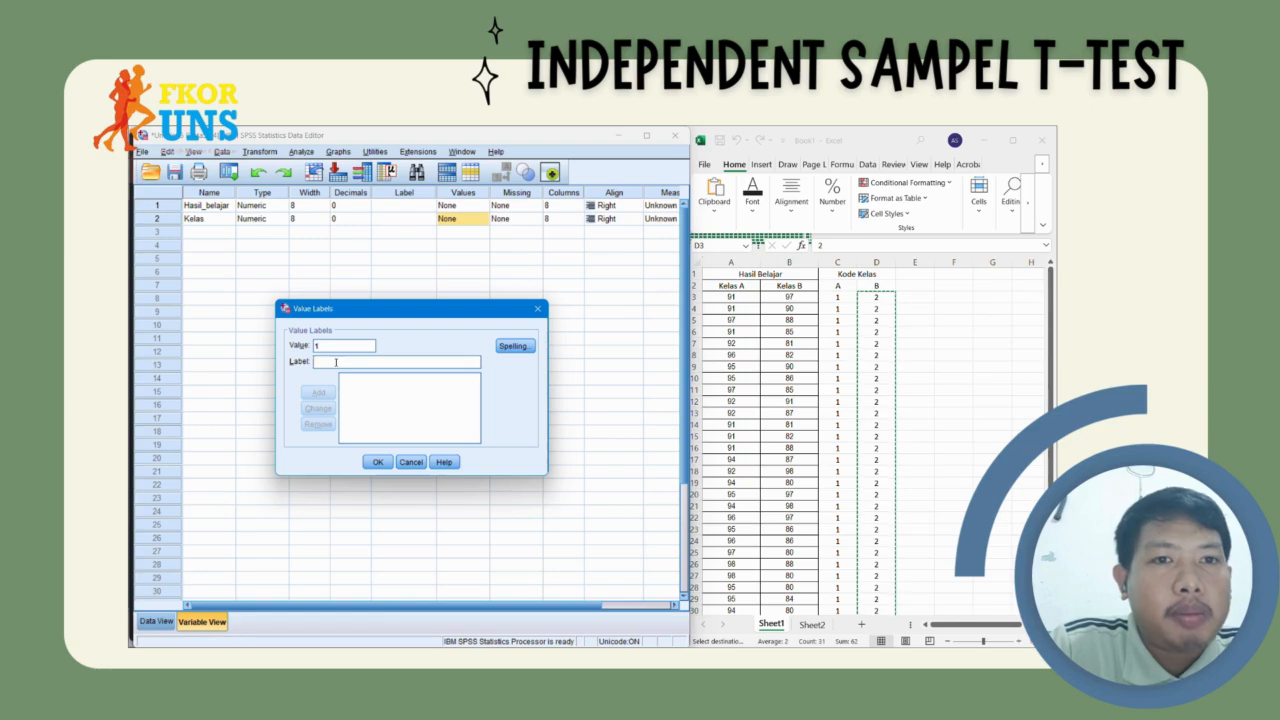
{"action": "type", "text": "Kelas"}
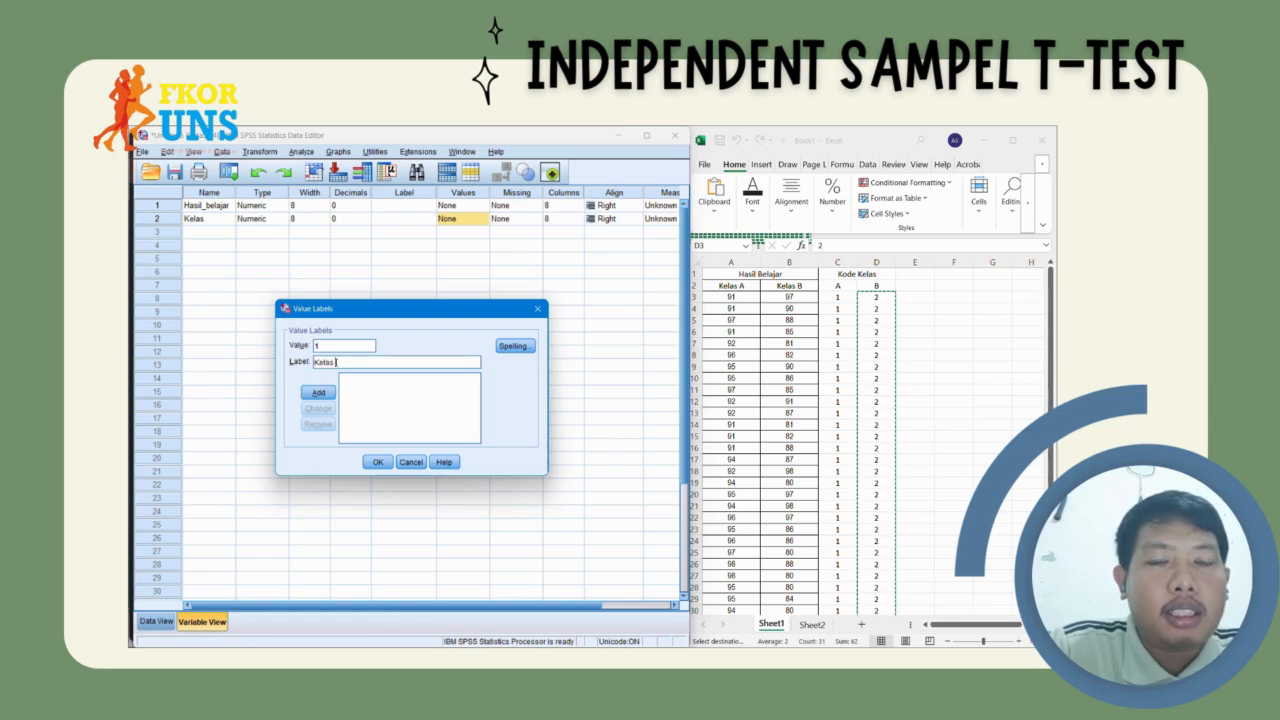
{"action": "type", "text": " A"}
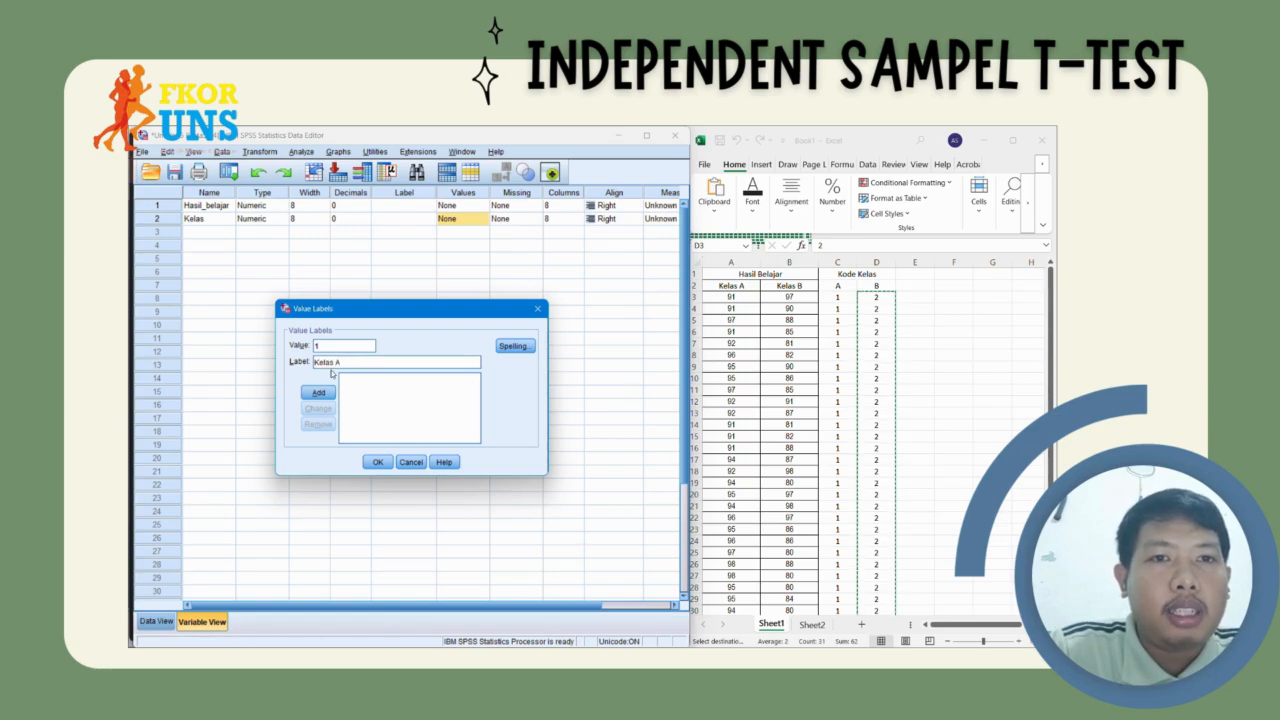
{"action": "left_click", "coordinate": [318, 392]}
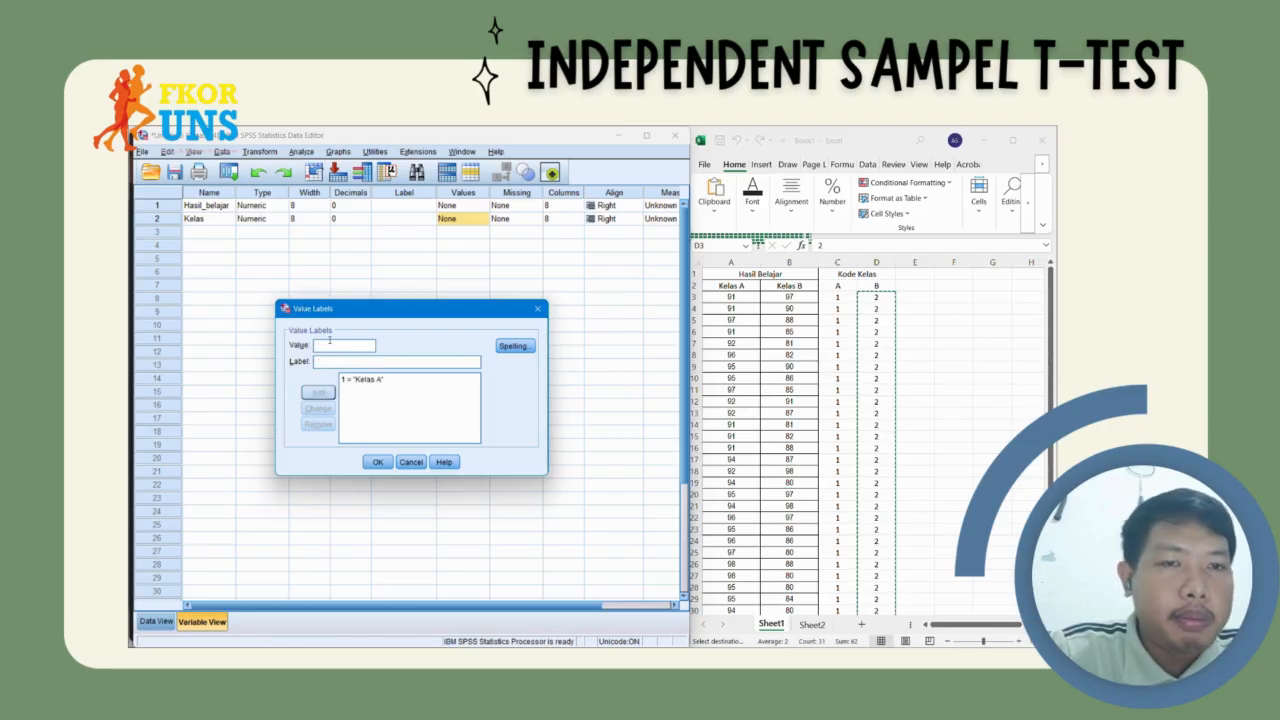
- Add the label "Kelas B" for value 2 and apply the value labels to Kelas
{"action": "type", "text": "2"}
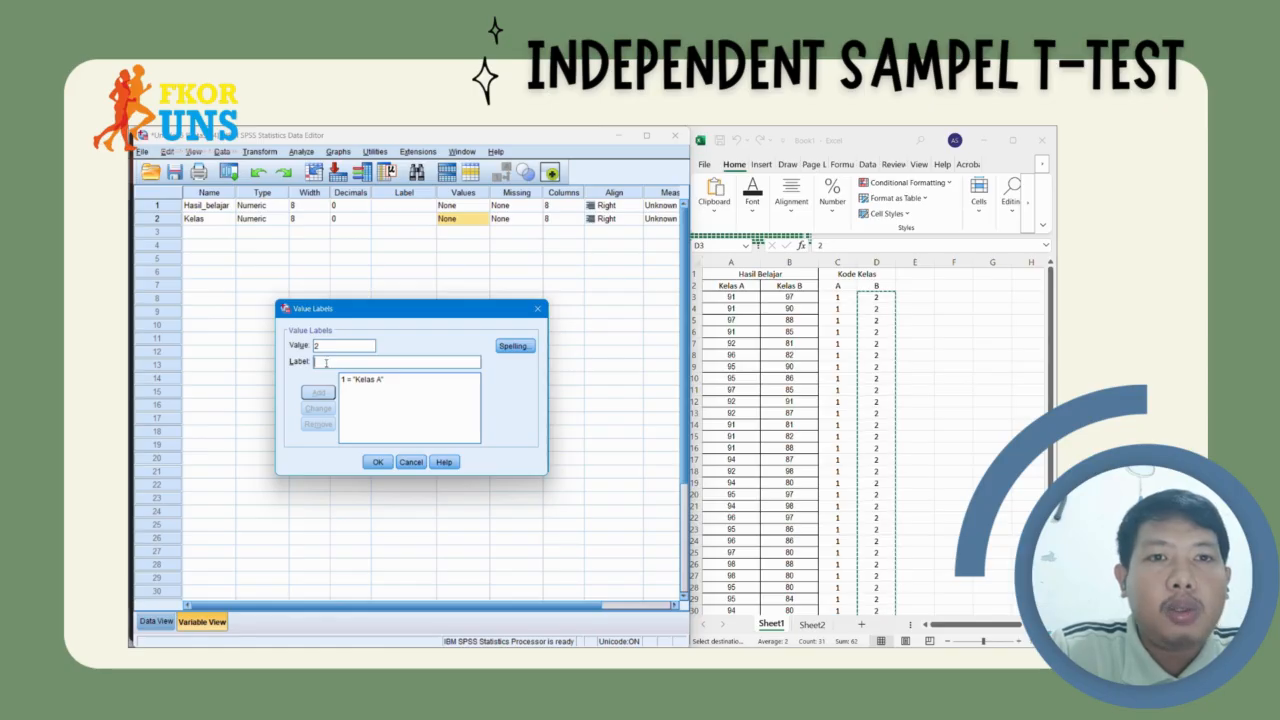
{"action": "type", "text": " = \"Kel"}
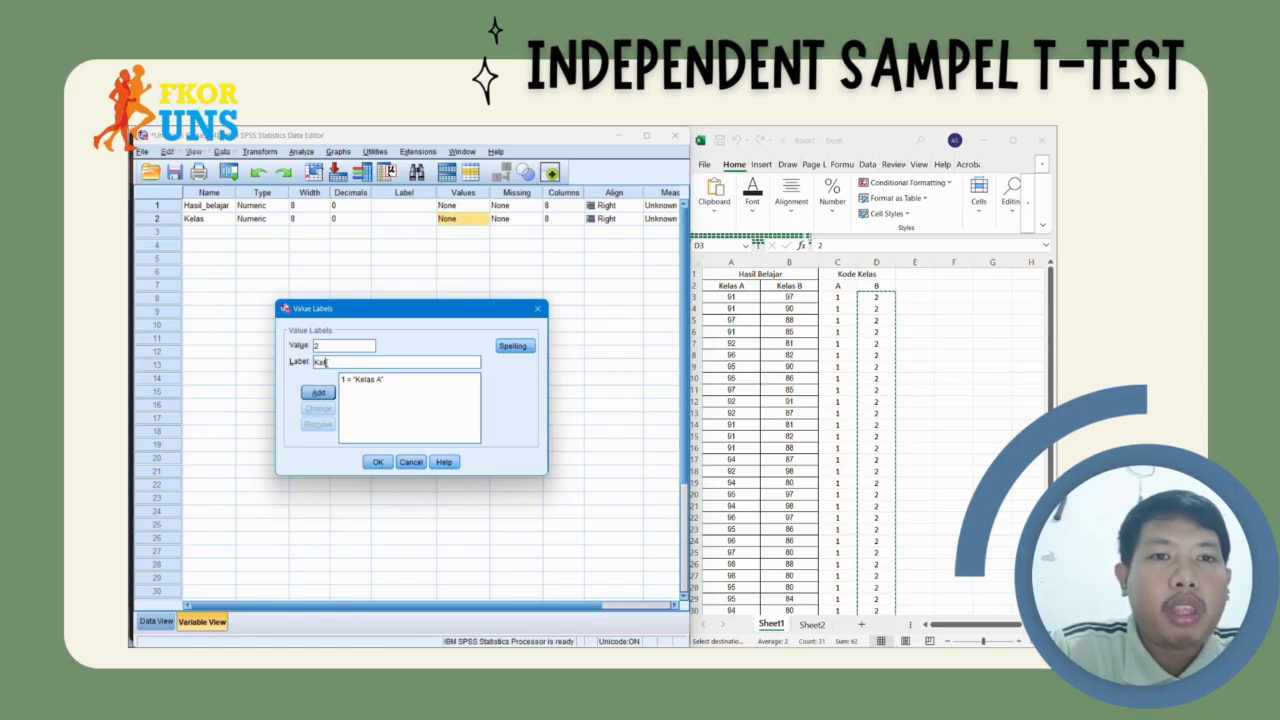
{"action": "type", "text": "as B"}
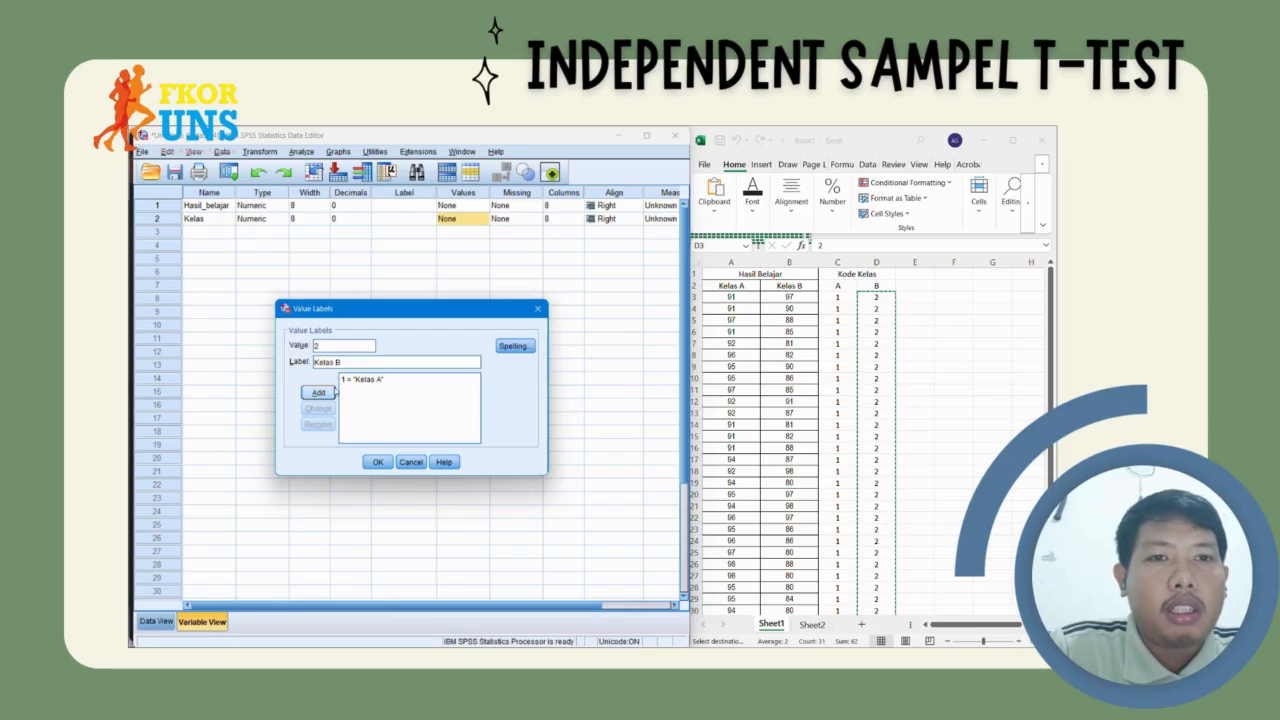
{"action": "left_click", "coordinate": [318, 393]}
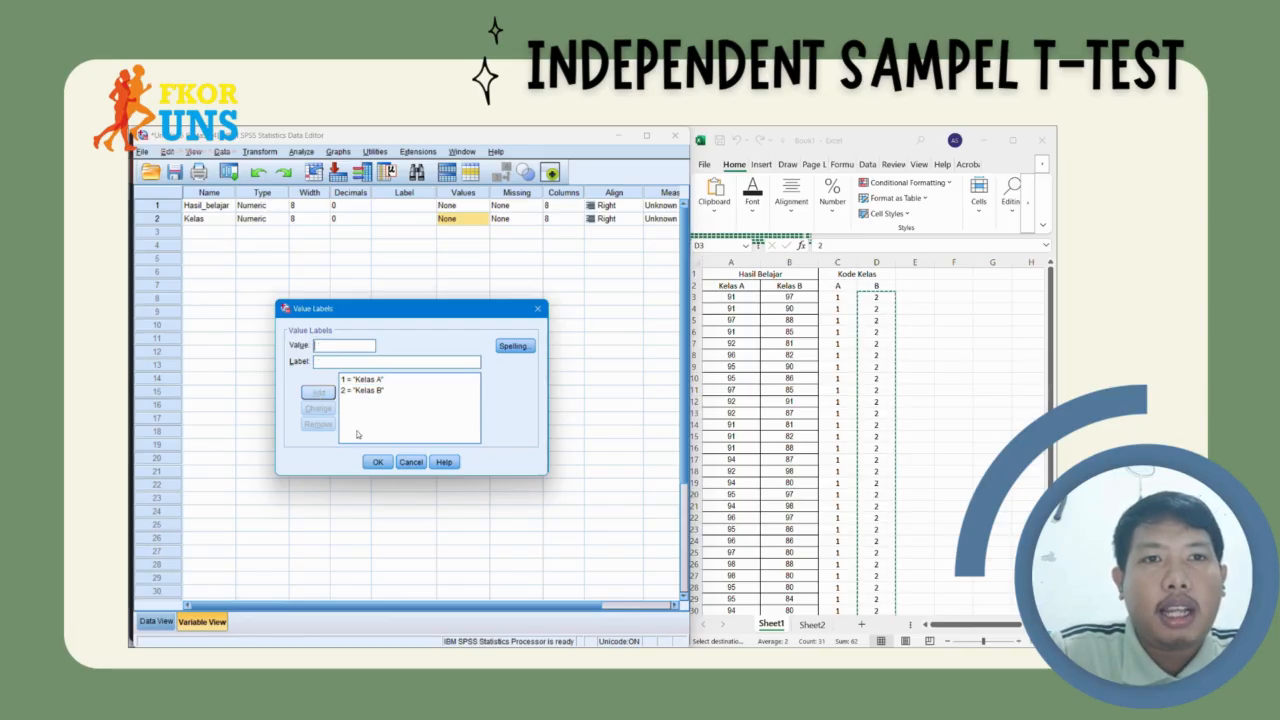
{"action": "left_click", "coordinate": [378, 462]}
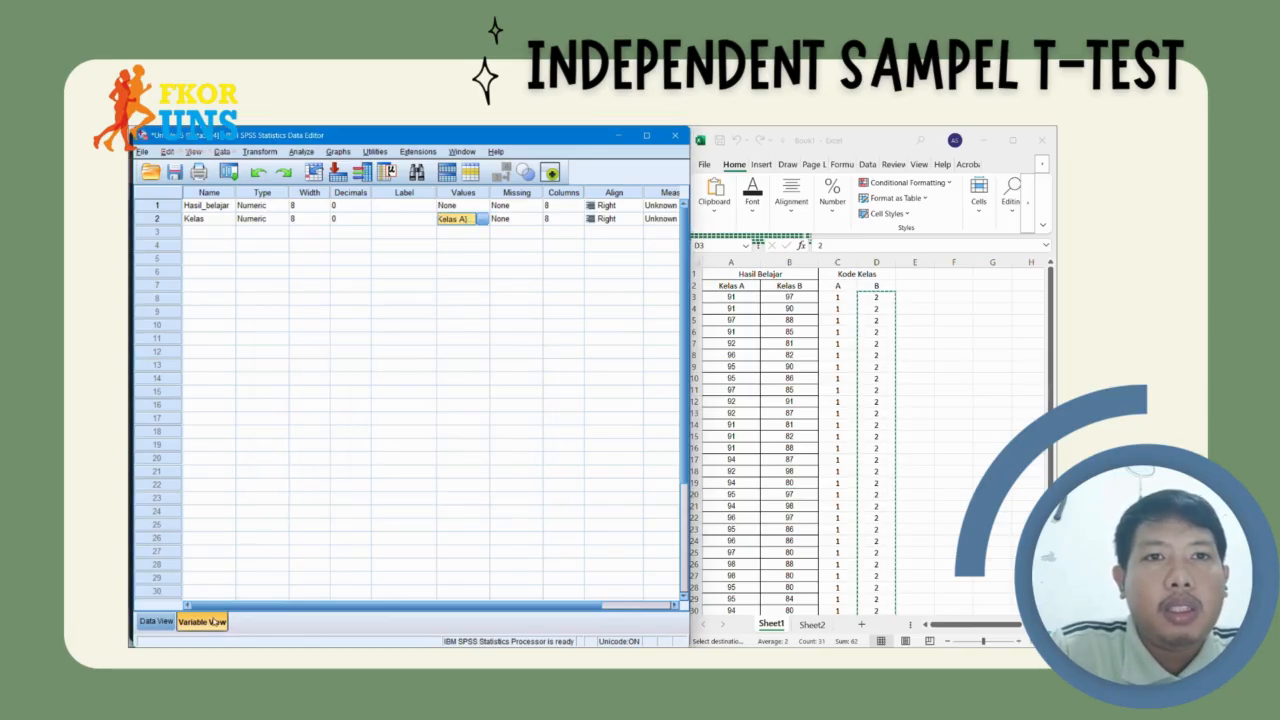
- Set up an Independent-Samples T Test with Hasil_belajar as the test variable and Kelas as the grouping variable
{"action": "left_click", "coordinate": [160, 621]}
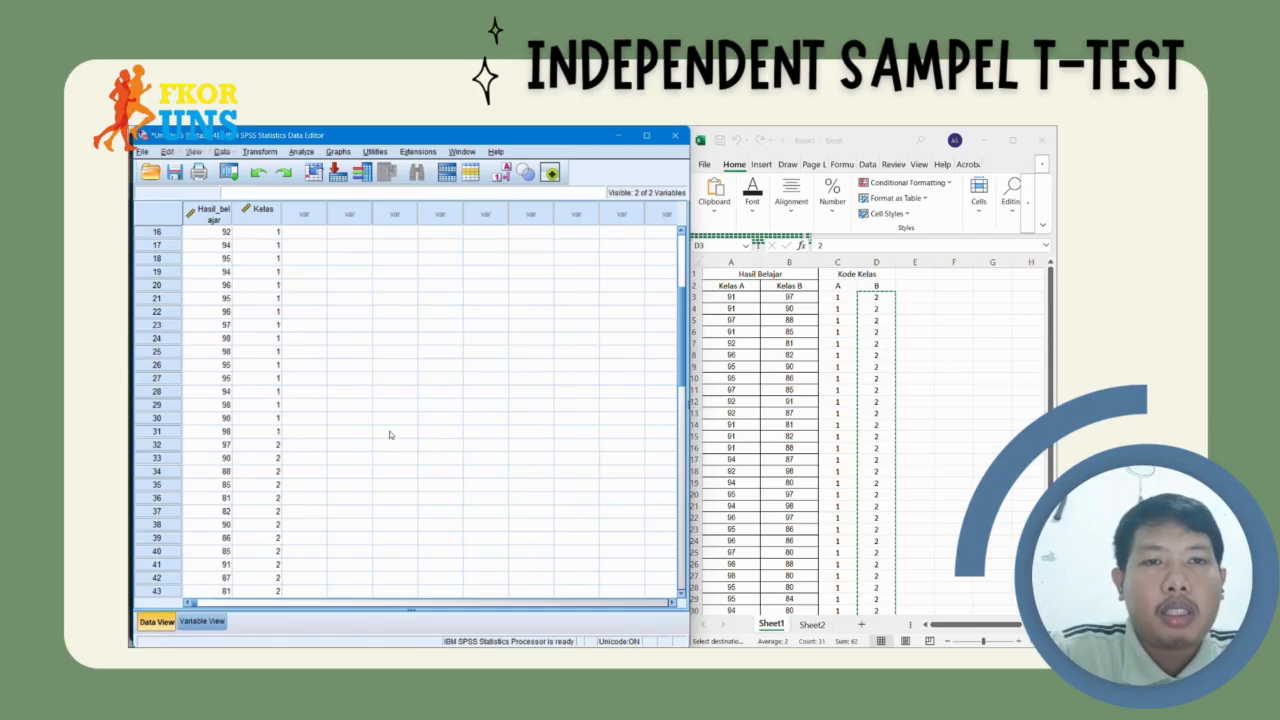
{"action": "scroll", "coordinate": [395, 432], "scroll_direction": "up", "scroll_amount": 5}
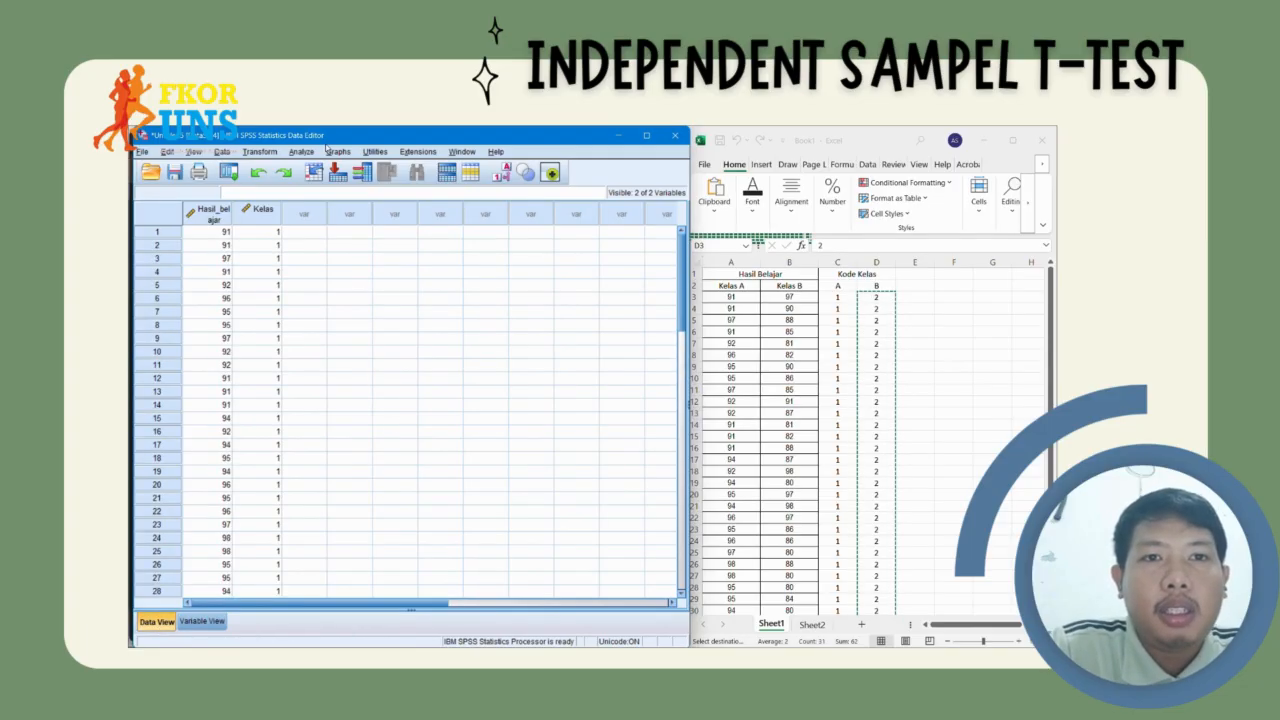
{"action": "left_click", "coordinate": [300, 151]}
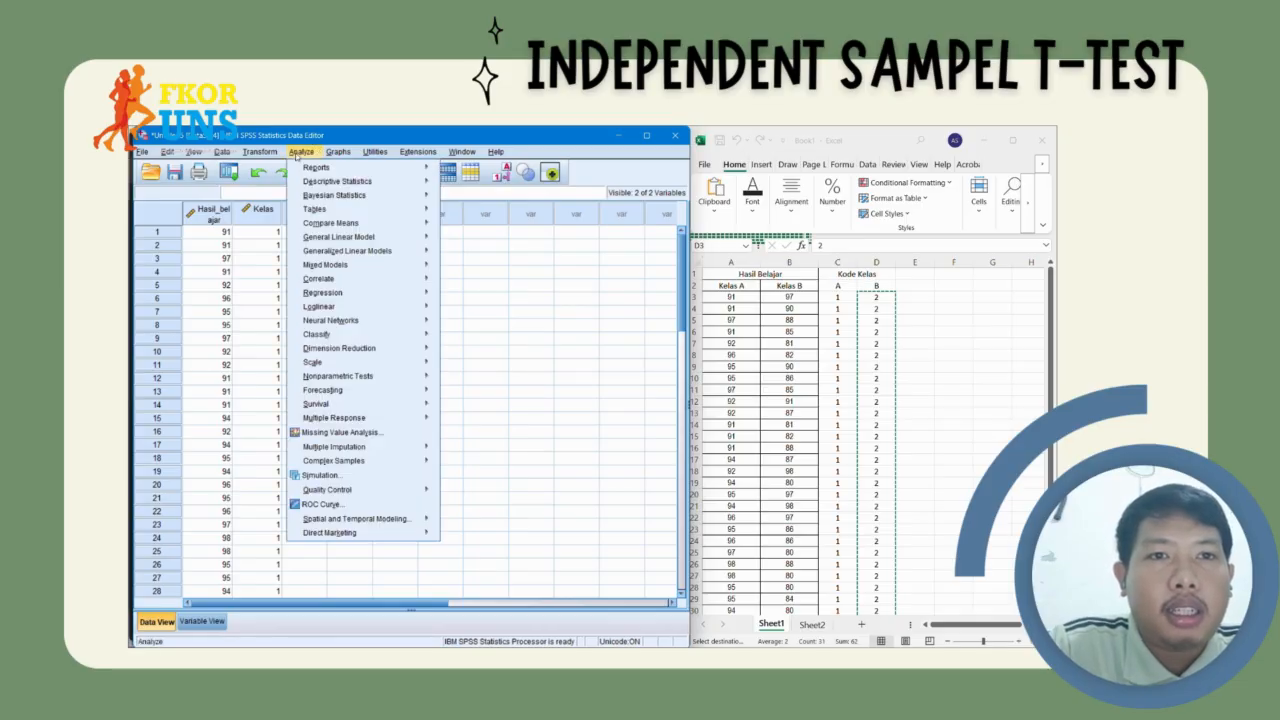
{"action": "mouse_move", "coordinate": [330, 236]}
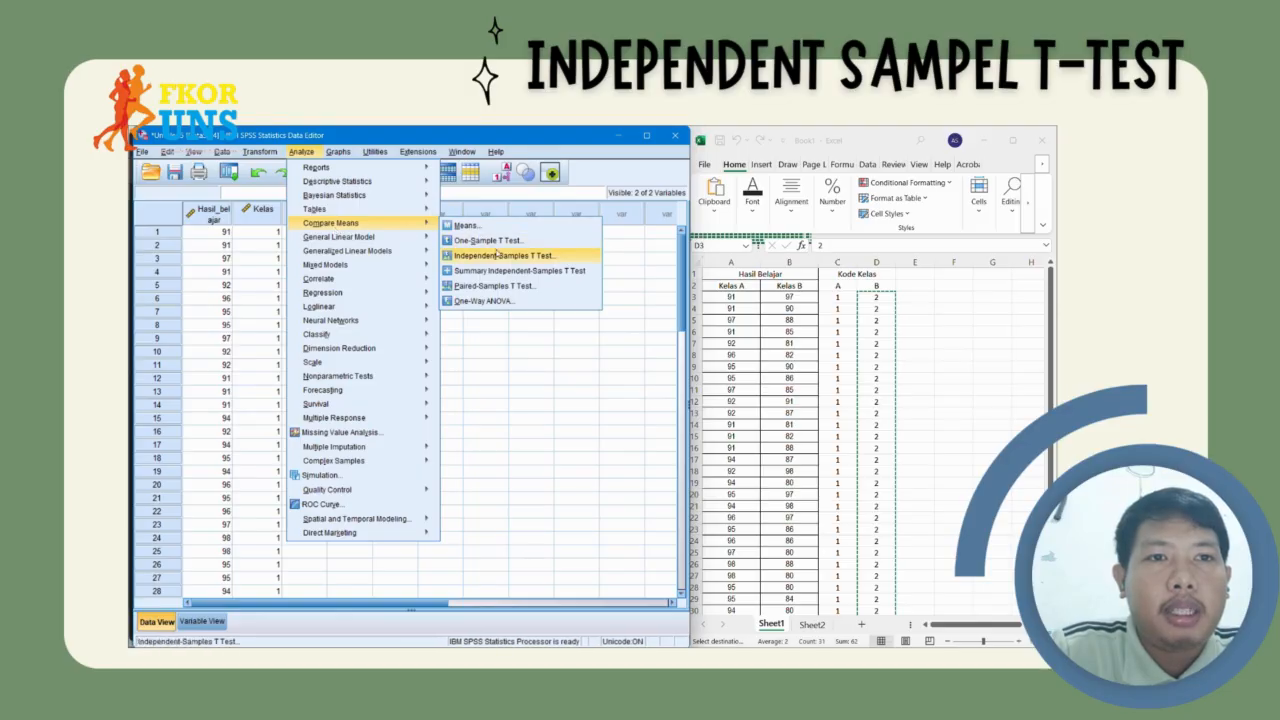
{"action": "left_click", "coordinate": [500, 256]}
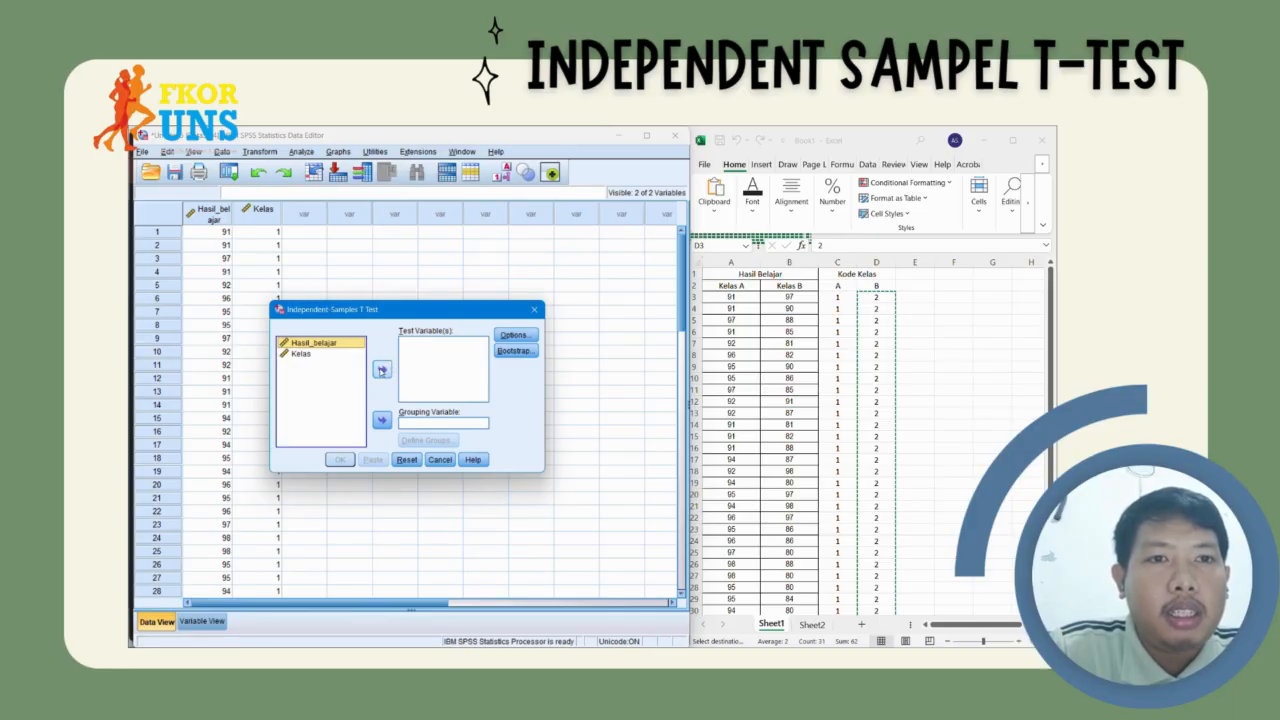
{"action": "left_click", "coordinate": [381, 370]}
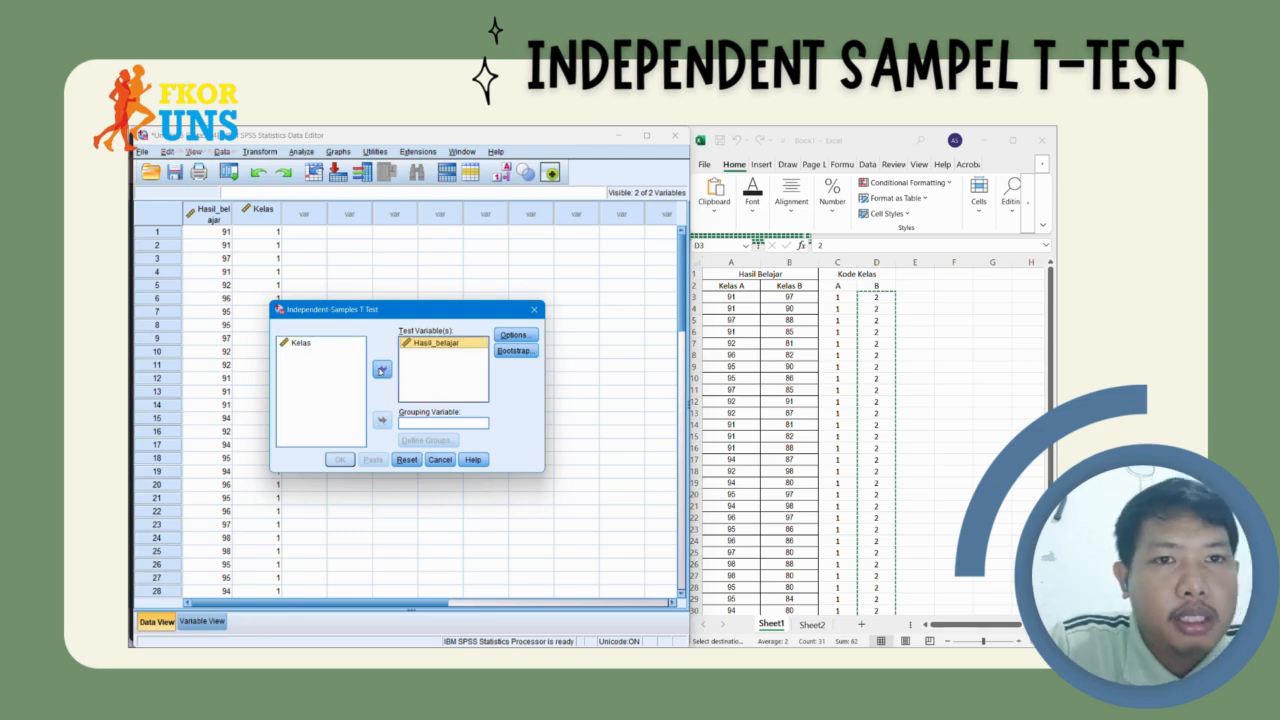
{"action": "left_click", "coordinate": [382, 420]}
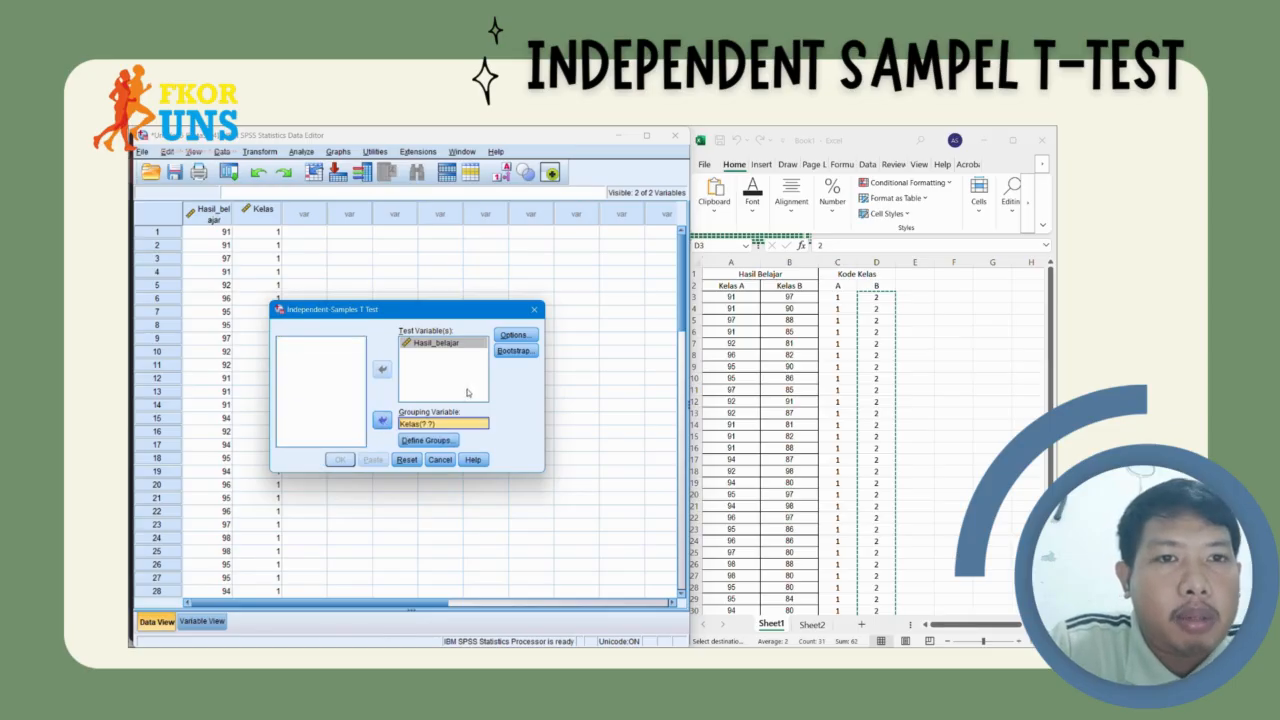
- Define Group 1 as 1 and Group 2 as 2 for the Kelas grouping variable and run the test
{"action": "left_click", "coordinate": [425, 439]}
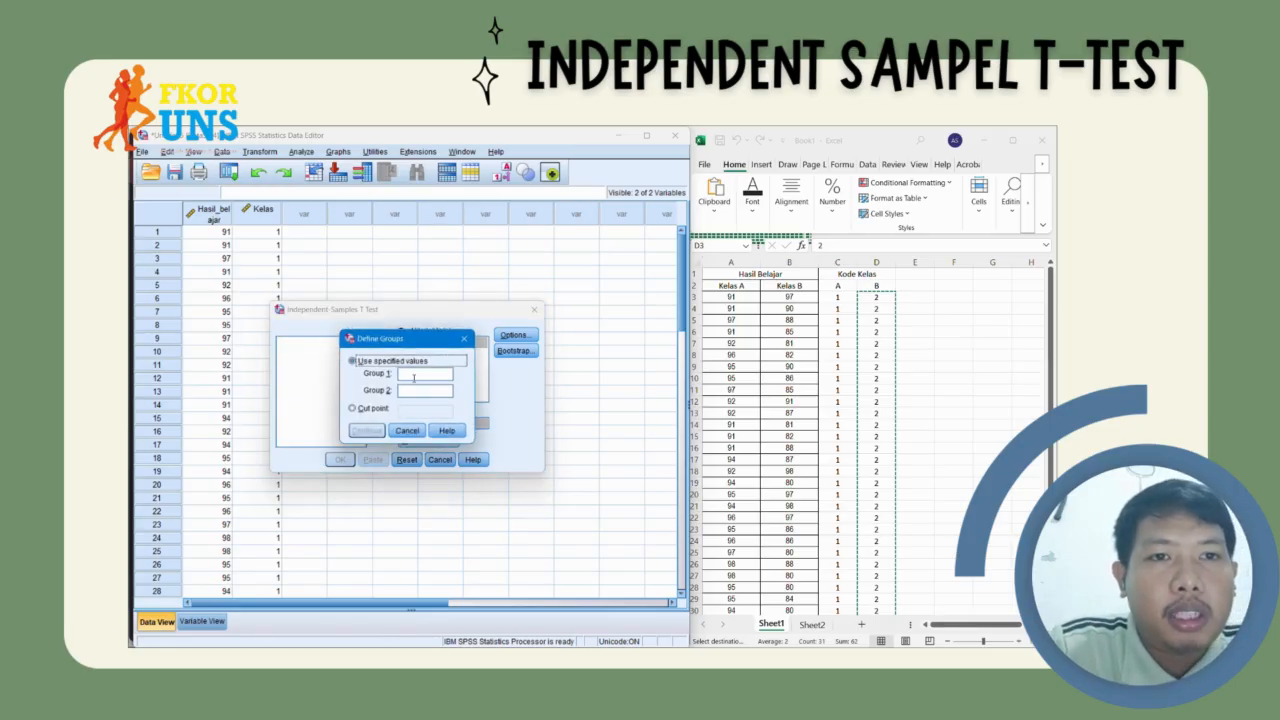
{"action": "left_click", "coordinate": [424, 372]}
{"action": "type", "text": "1"}
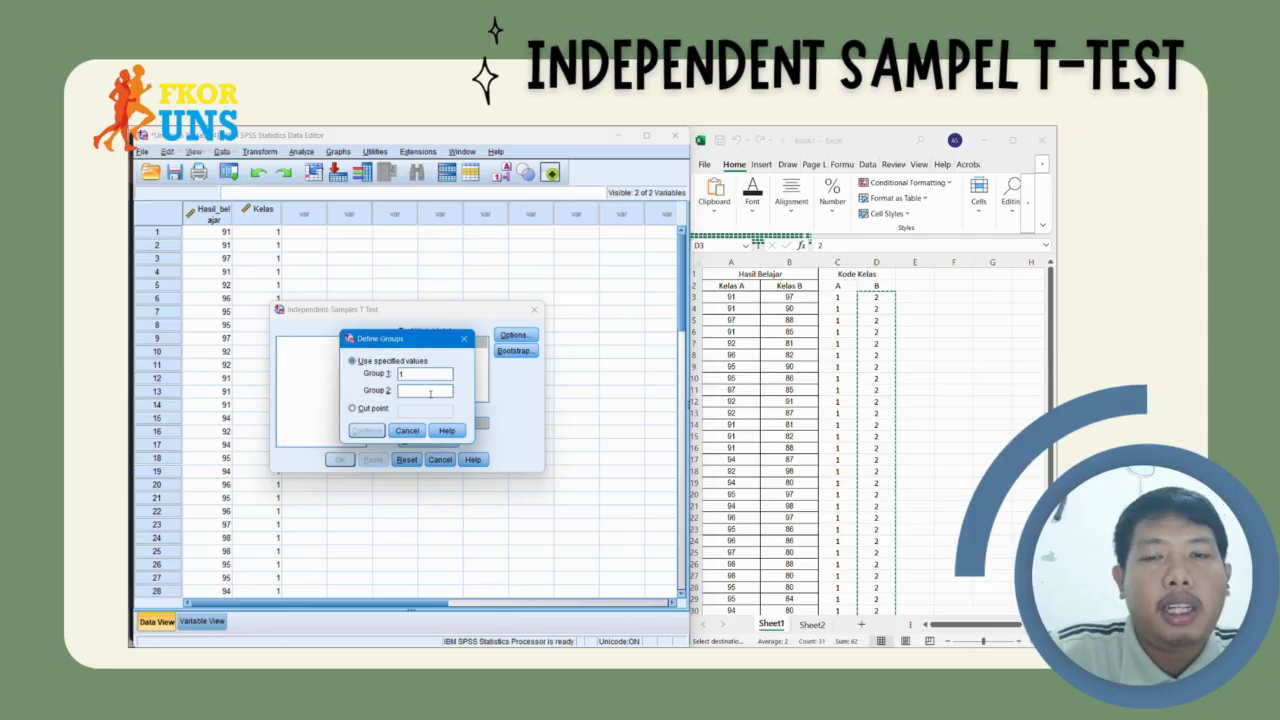
{"action": "left_click", "coordinate": [416, 393]}
{"action": "type", "text": "2"}
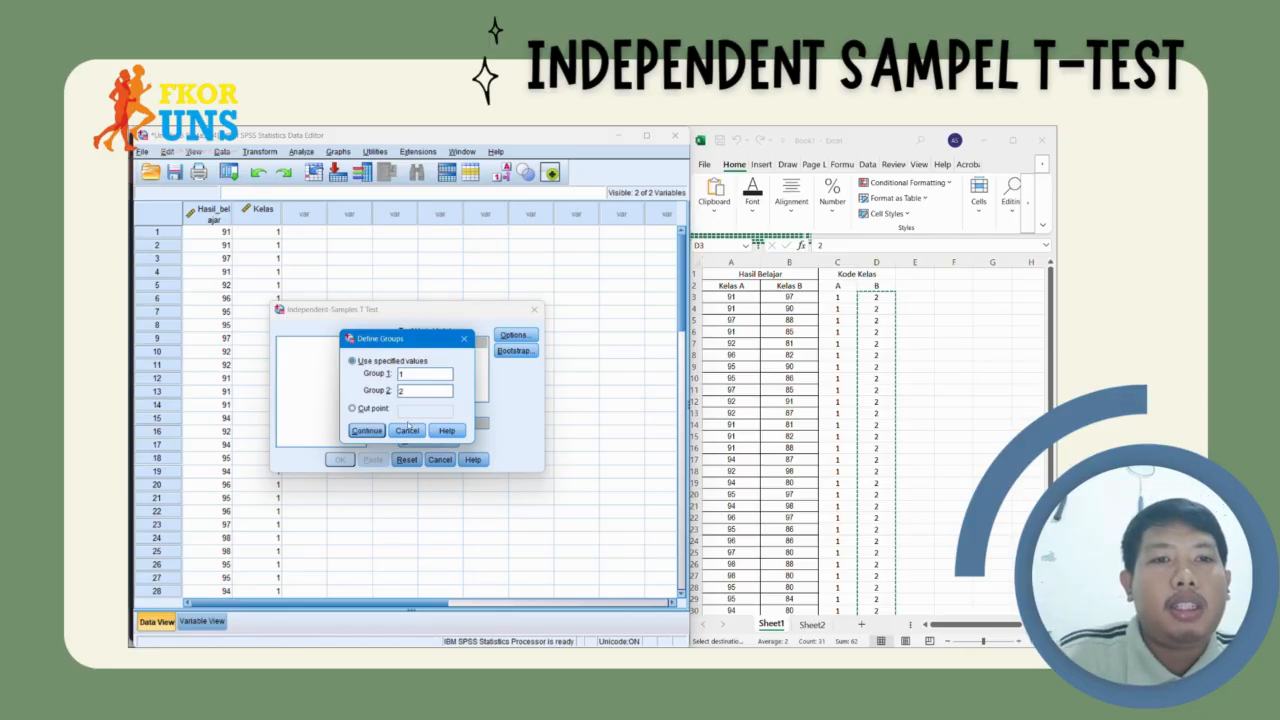
{"action": "left_click", "coordinate": [366, 431]}
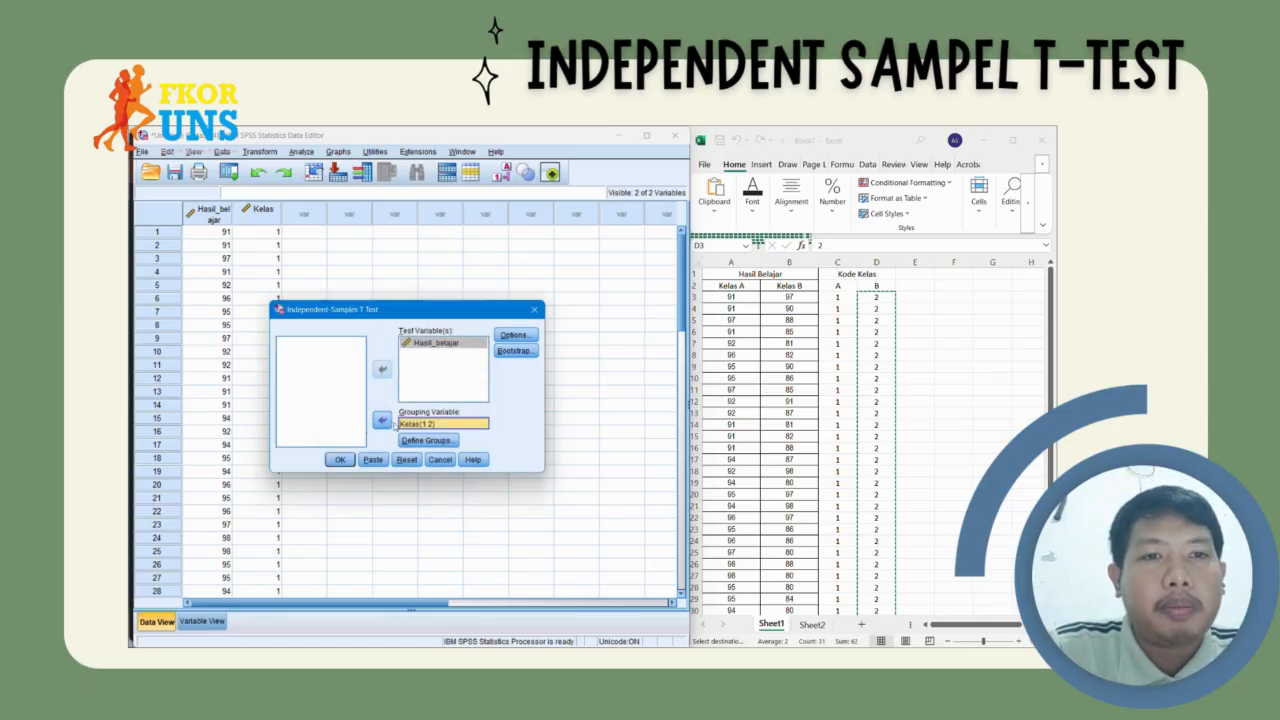
{"action": "left_click", "coordinate": [340, 460]}
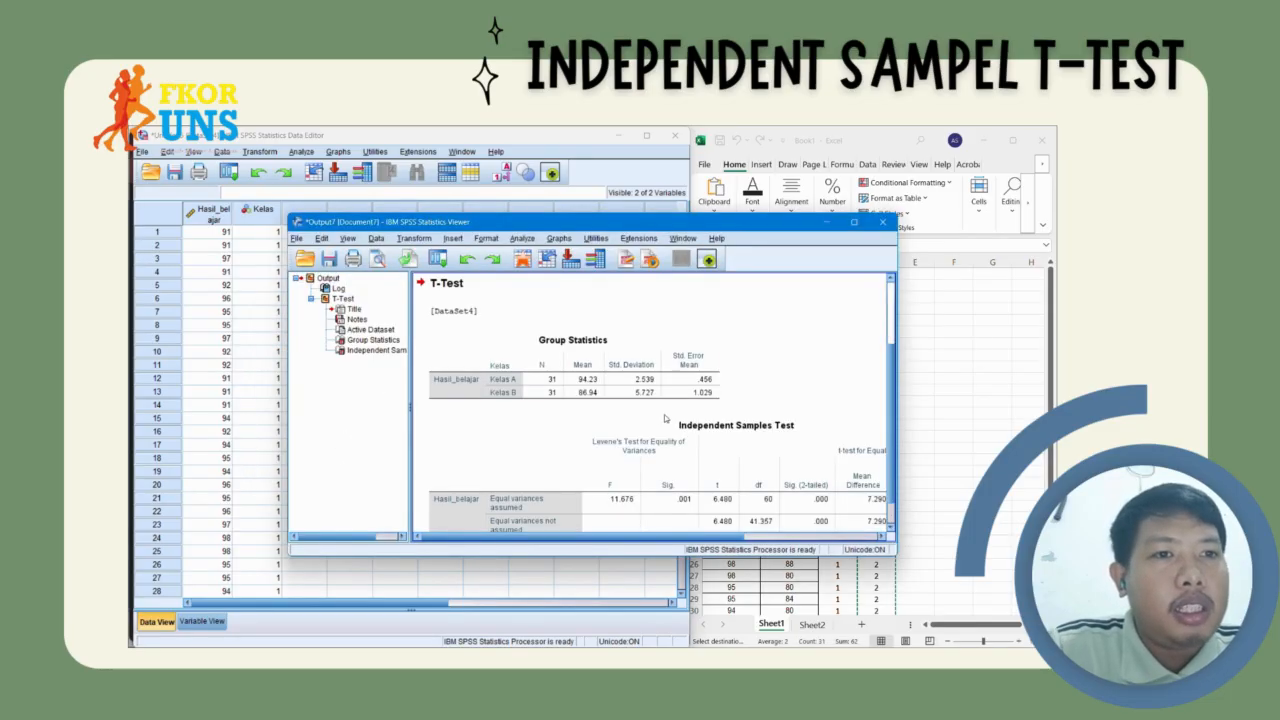
- Examine the Group Statistics and Independent Samples Test tables in the output
{"action": "left_click", "coordinate": [373, 340]}
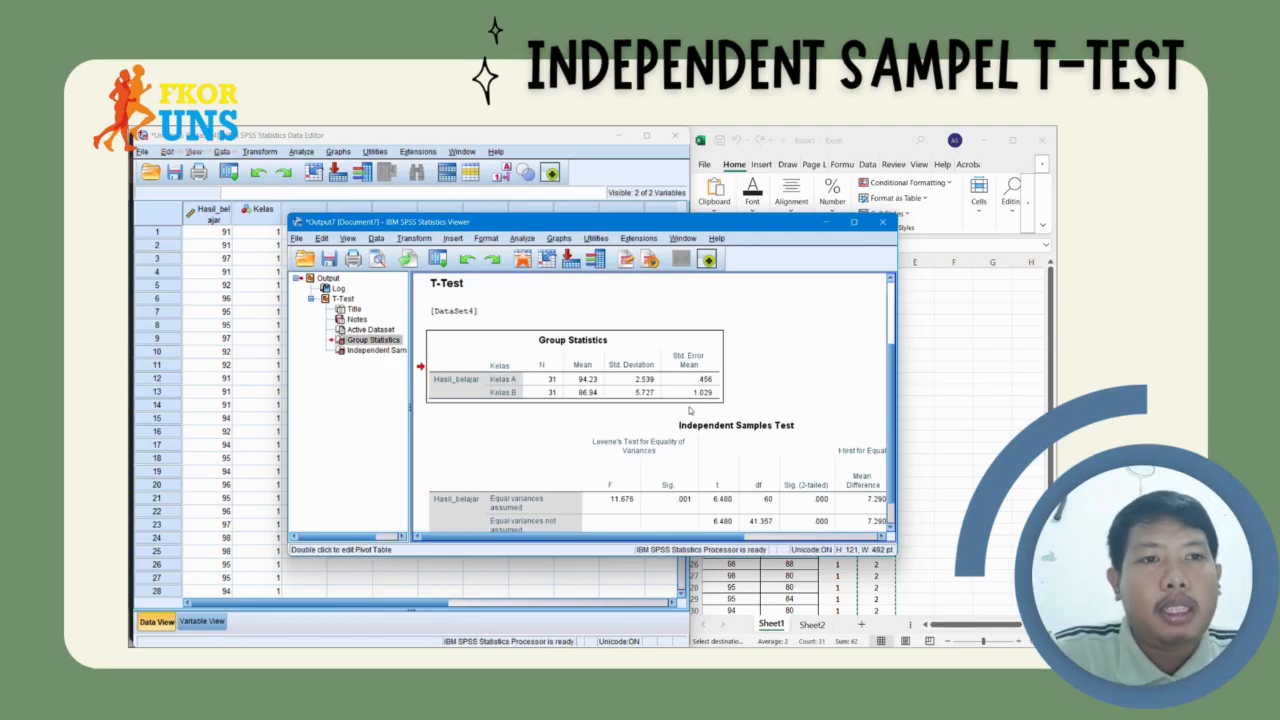
{"action": "scroll", "coordinate": [774, 362], "scroll_direction": "down", "scroll_amount": 1}
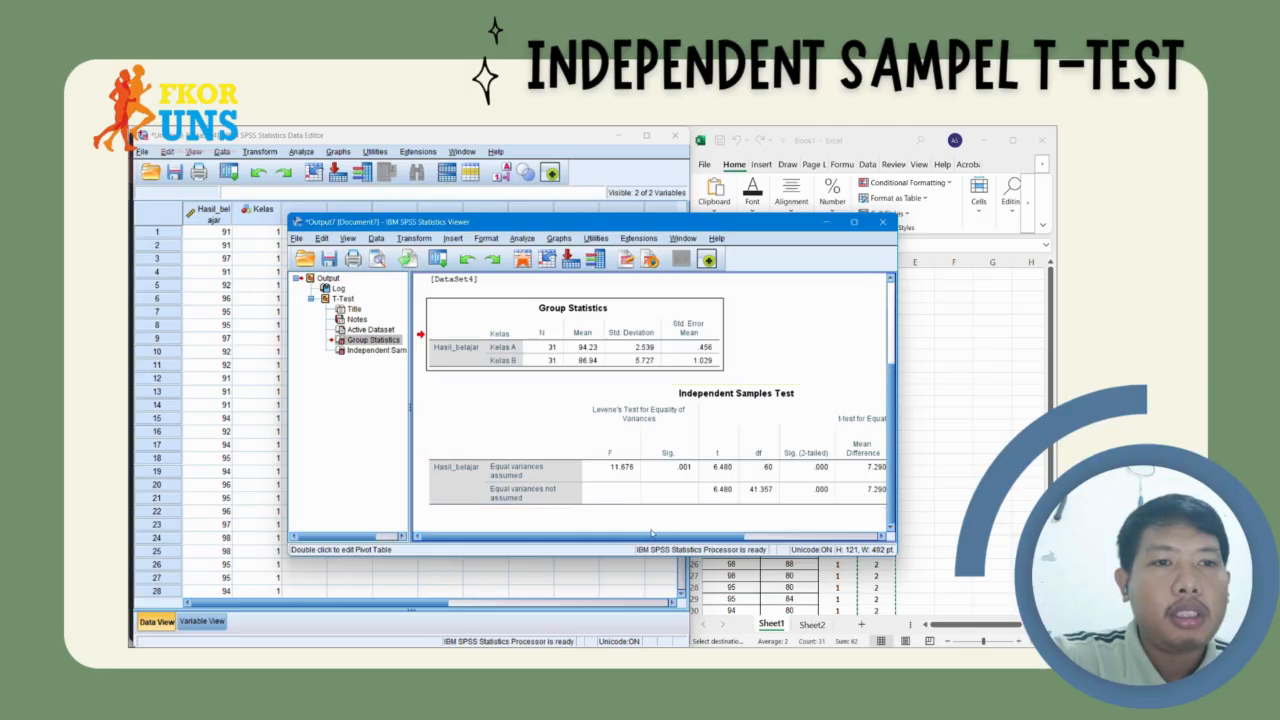
{"action": "left_click_drag", "start_coordinate": [643, 538], "coordinate": [671, 538]}
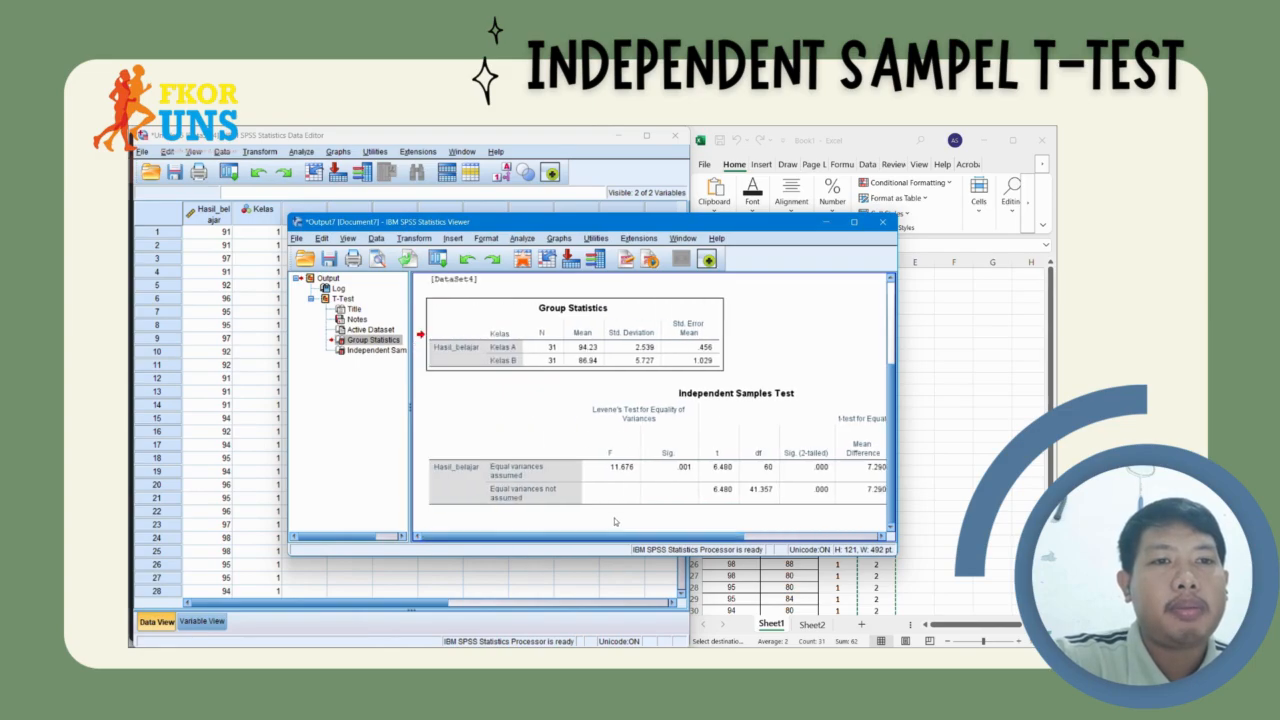
{"action": "left_click", "coordinate": [640, 470]}
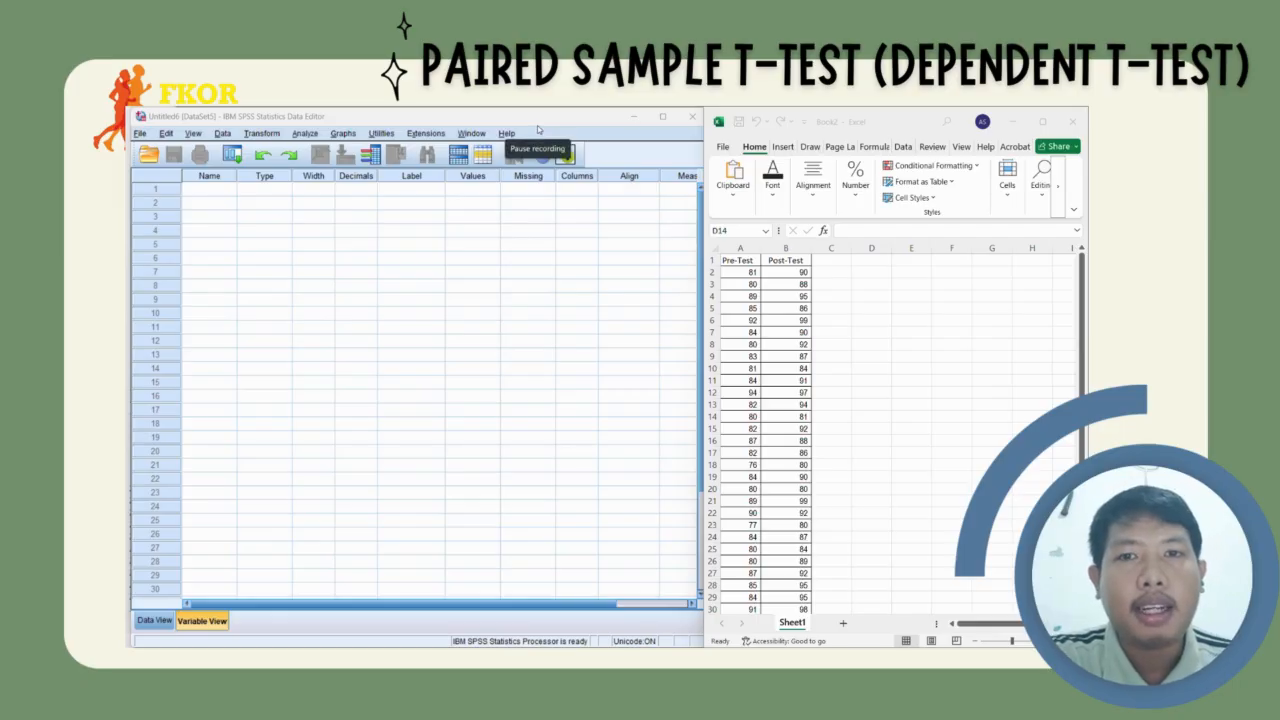
- Define the first variable in the empty SPSS dataset with the name Pre_test
{"action": "left_click", "coordinate": [755, 258]}
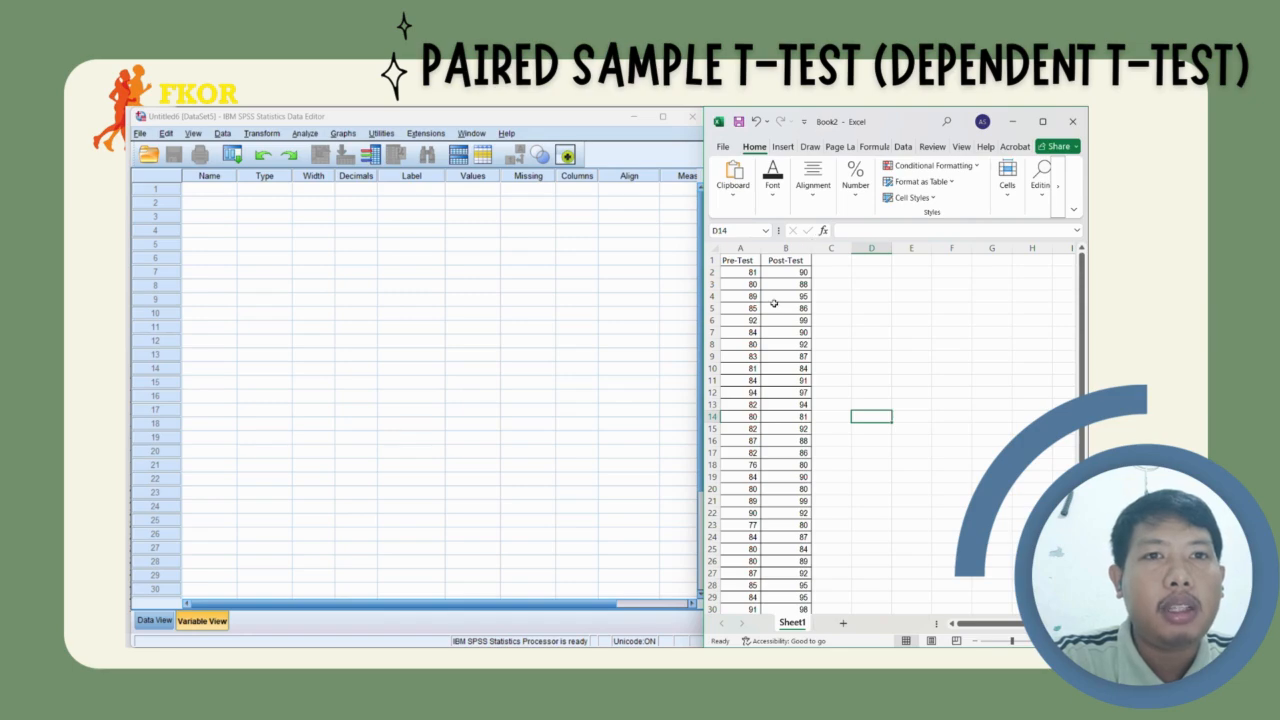
{"action": "left_click", "coordinate": [219, 194]}
{"action": "type", "text": "Pre_"}
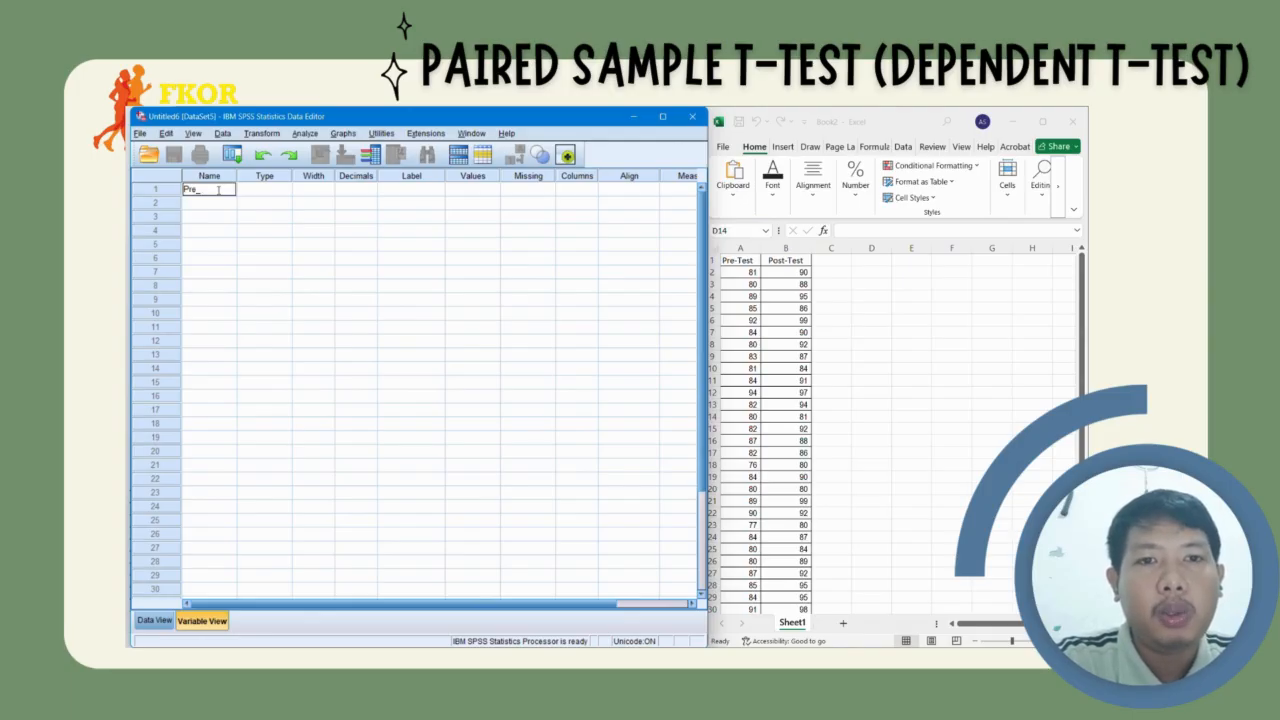
{"action": "type", "text": "test"}
{"action": "key", "text": "Return"}
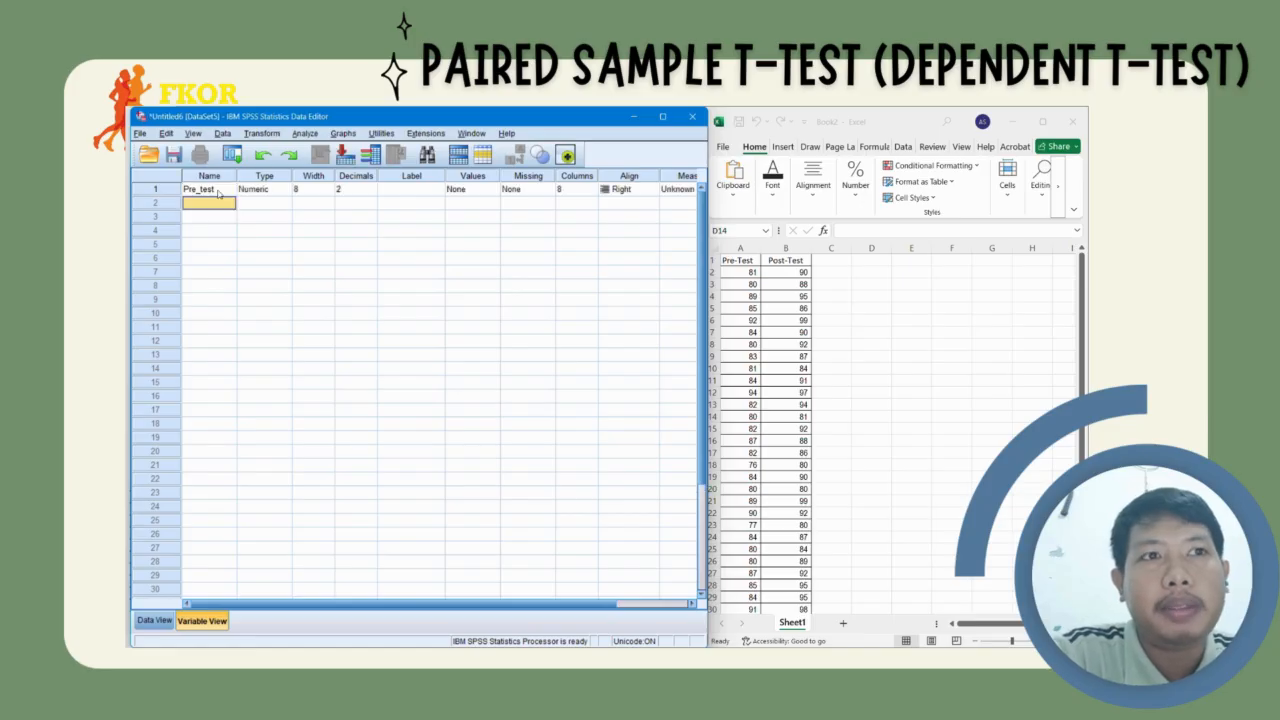
- Define a second variable named Post_test below Pre_test in the SPSS dataset
{"action": "type", "text": "Post_"}
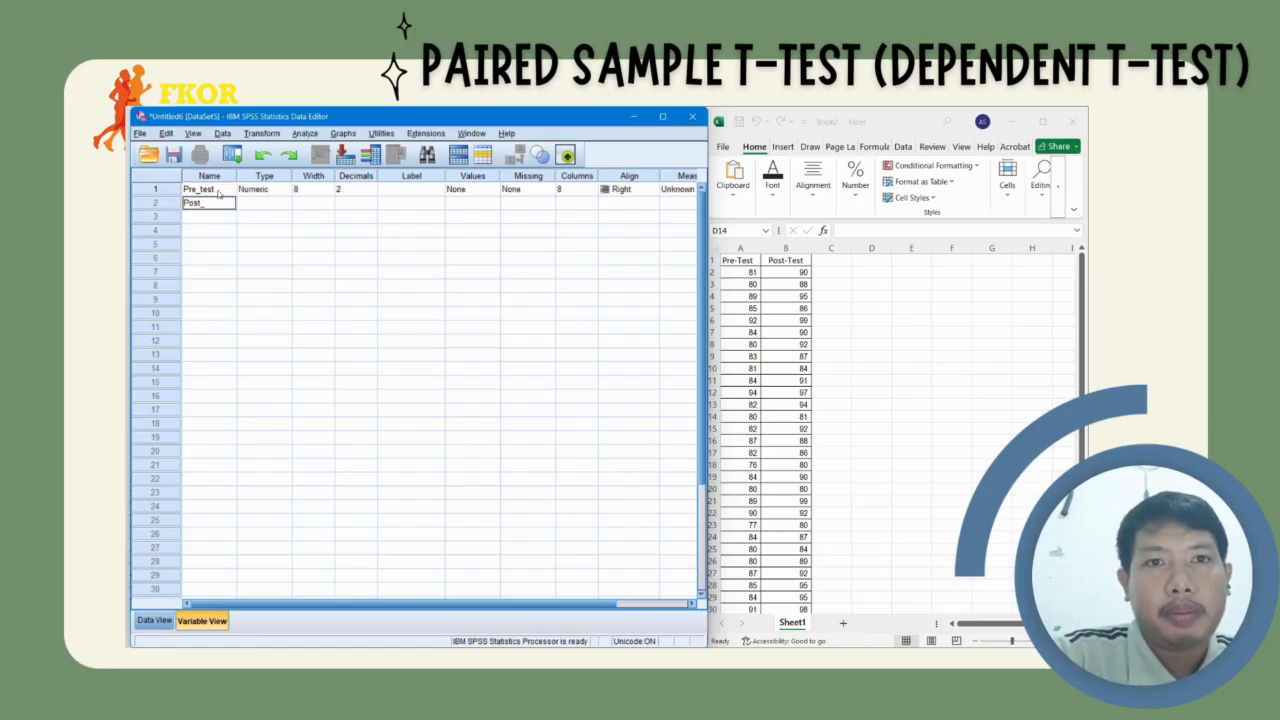
{"action": "type", "text": "test"}
{"action": "key", "text": "Return"}
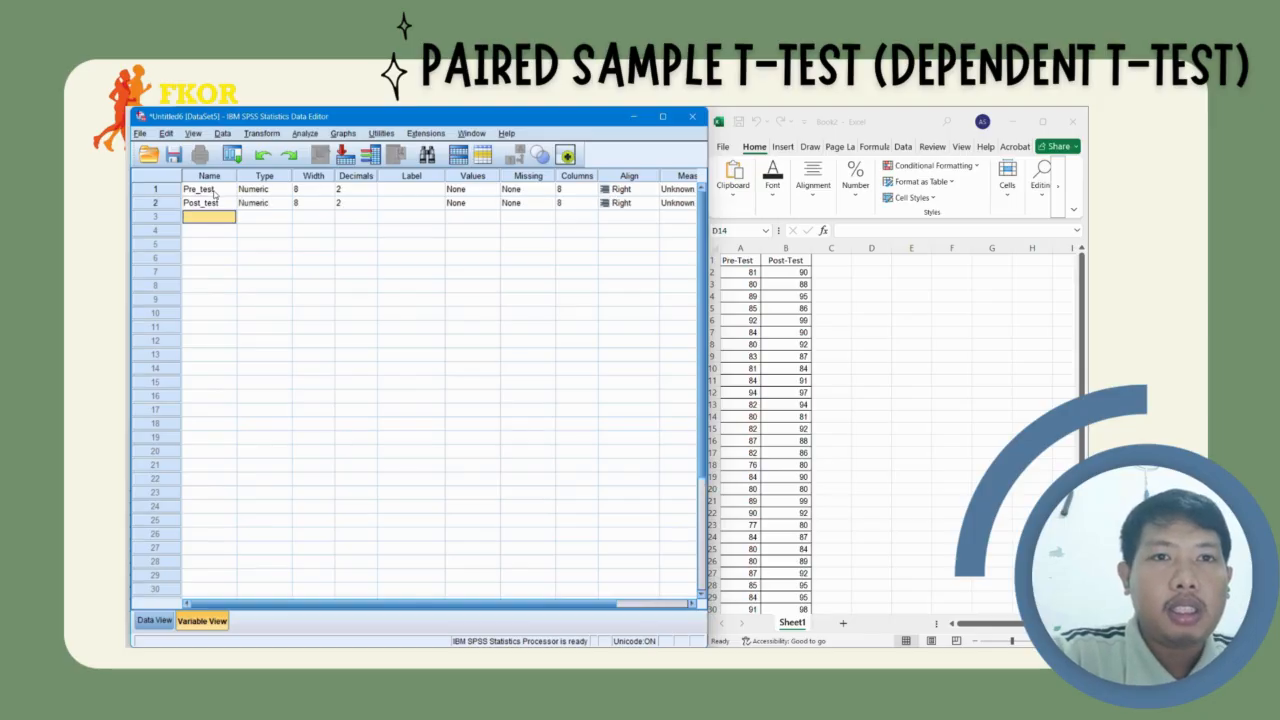
- Set the decimals of both the Pre_test and Post_test variables to 0
{"action": "left_click", "coordinate": [364, 190]}
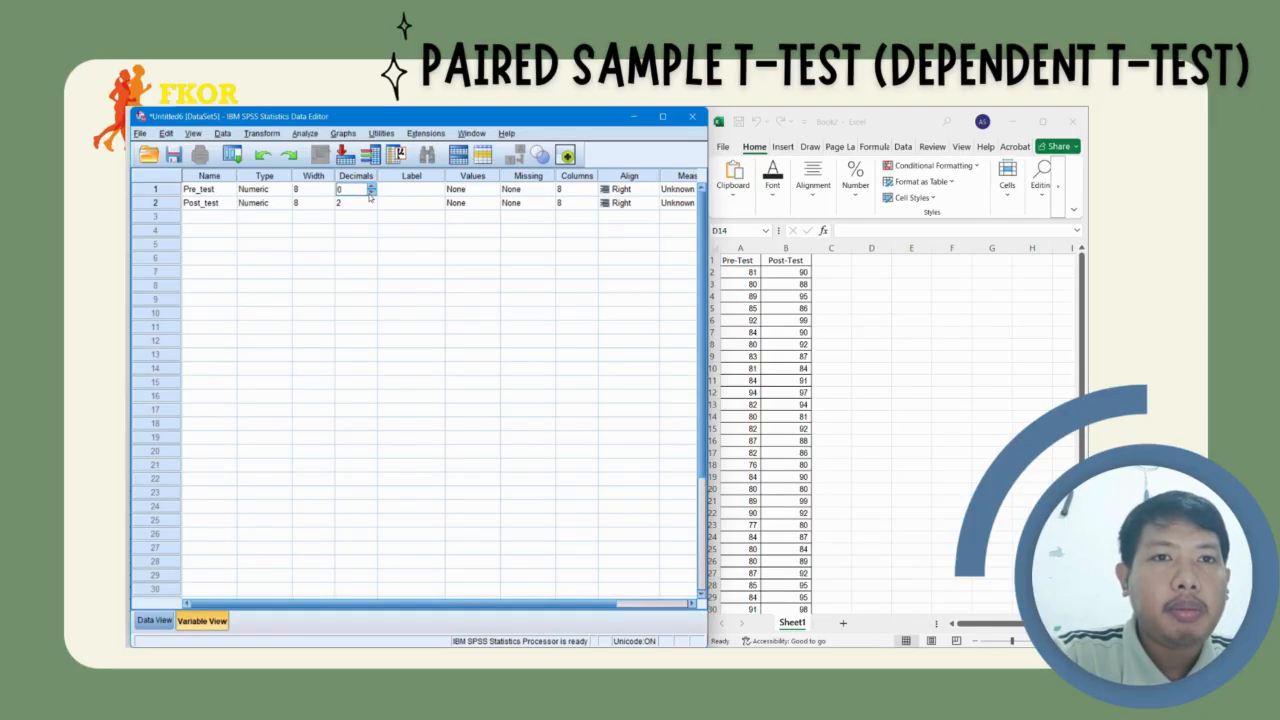
{"action": "left_click", "coordinate": [368, 203]}
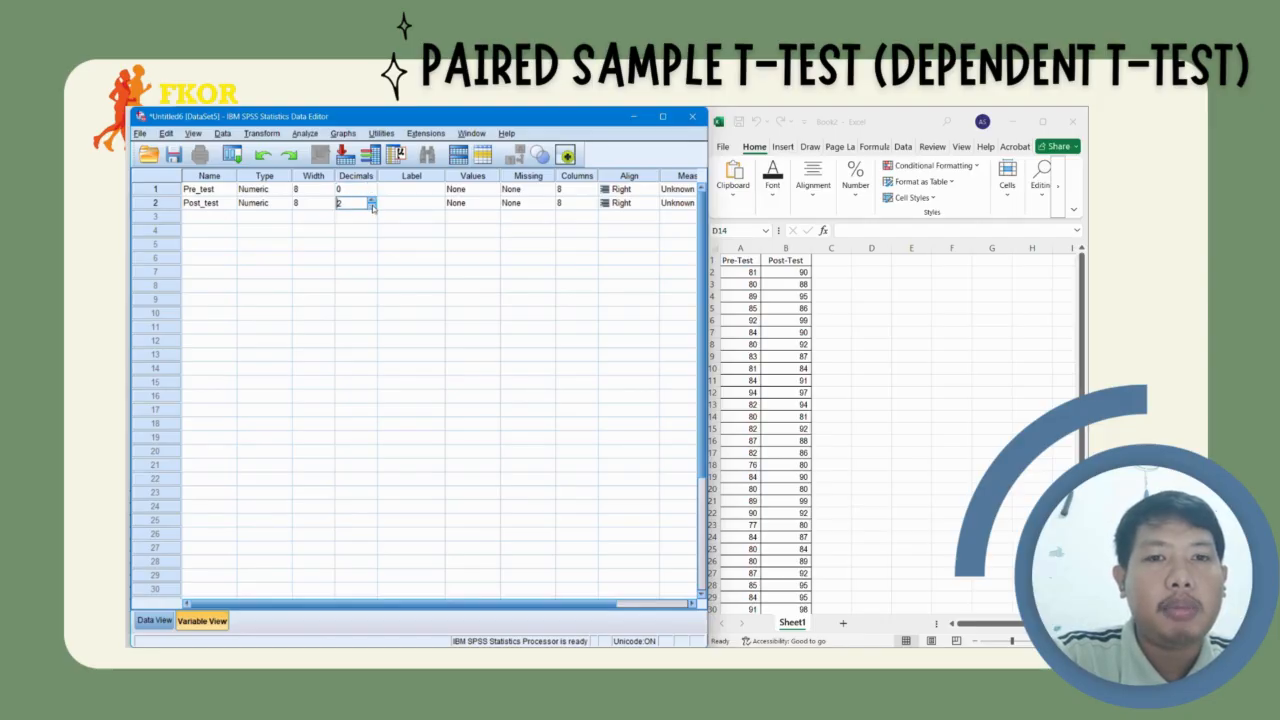
{"action": "left_click", "coordinate": [382, 262]}
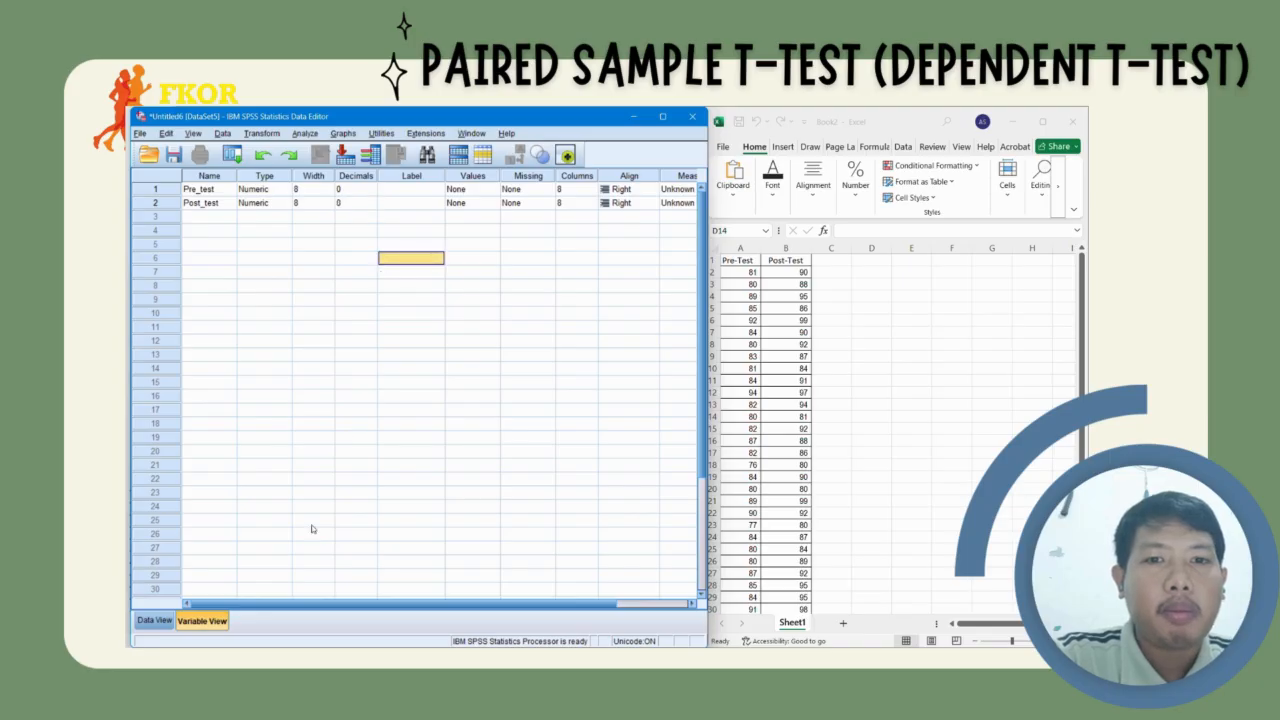
- Show the SPSS data grid, then switch to Excel and copy the Pre-Test and Post-Test scores in A2:B33 without the headers
{"action": "left_click", "coordinate": [156, 621]}
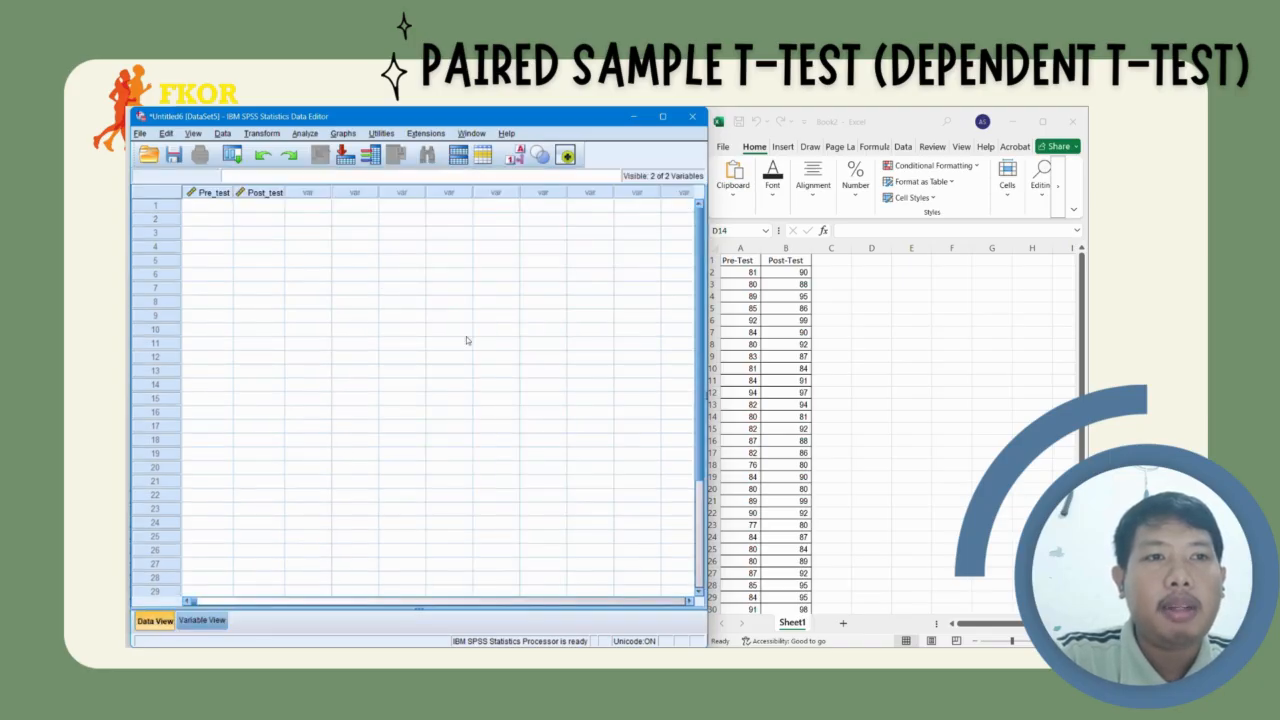
{"action": "left_click", "coordinate": [752, 278]}
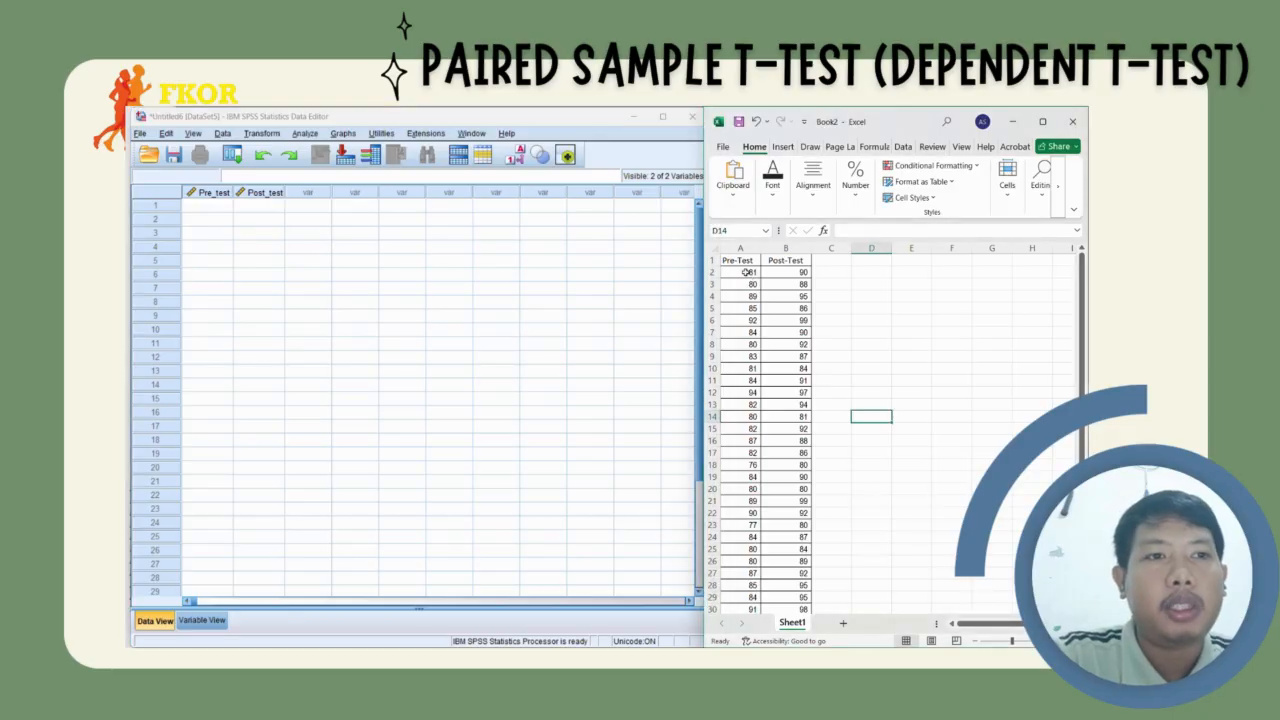
{"action": "left_click", "coordinate": [204, 206]}
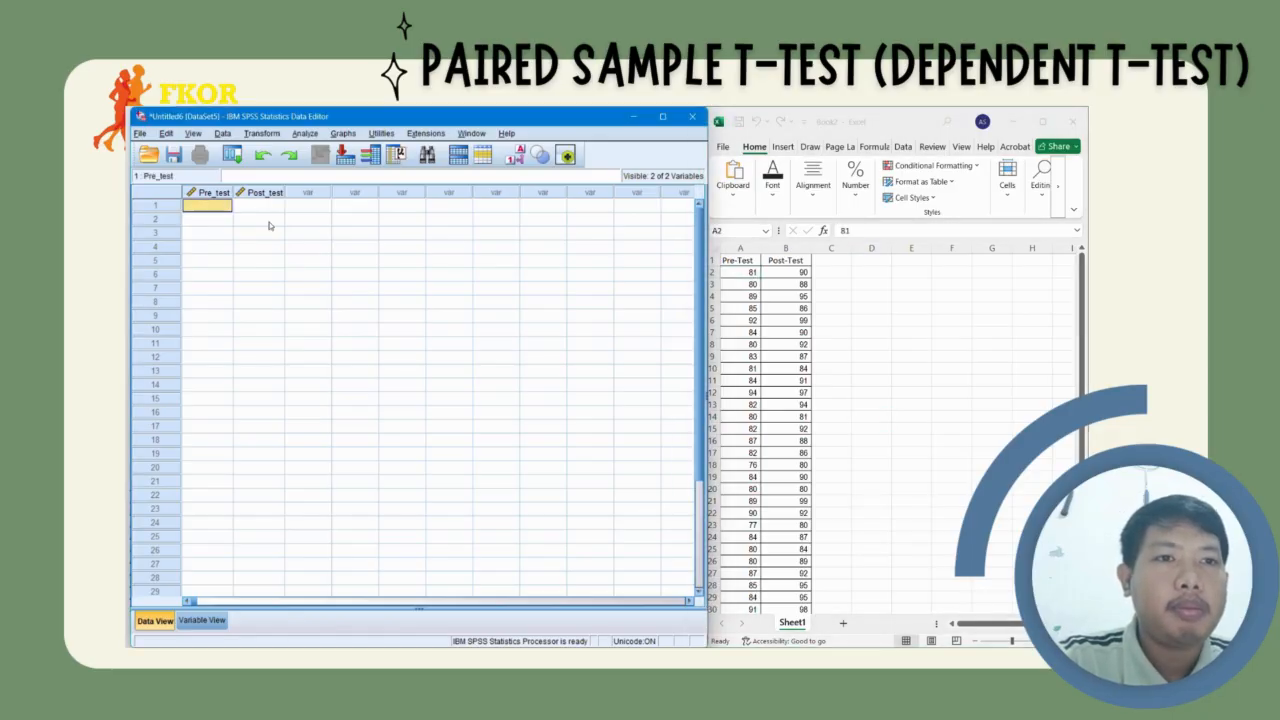
{"action": "left_click", "coordinate": [741, 275]}
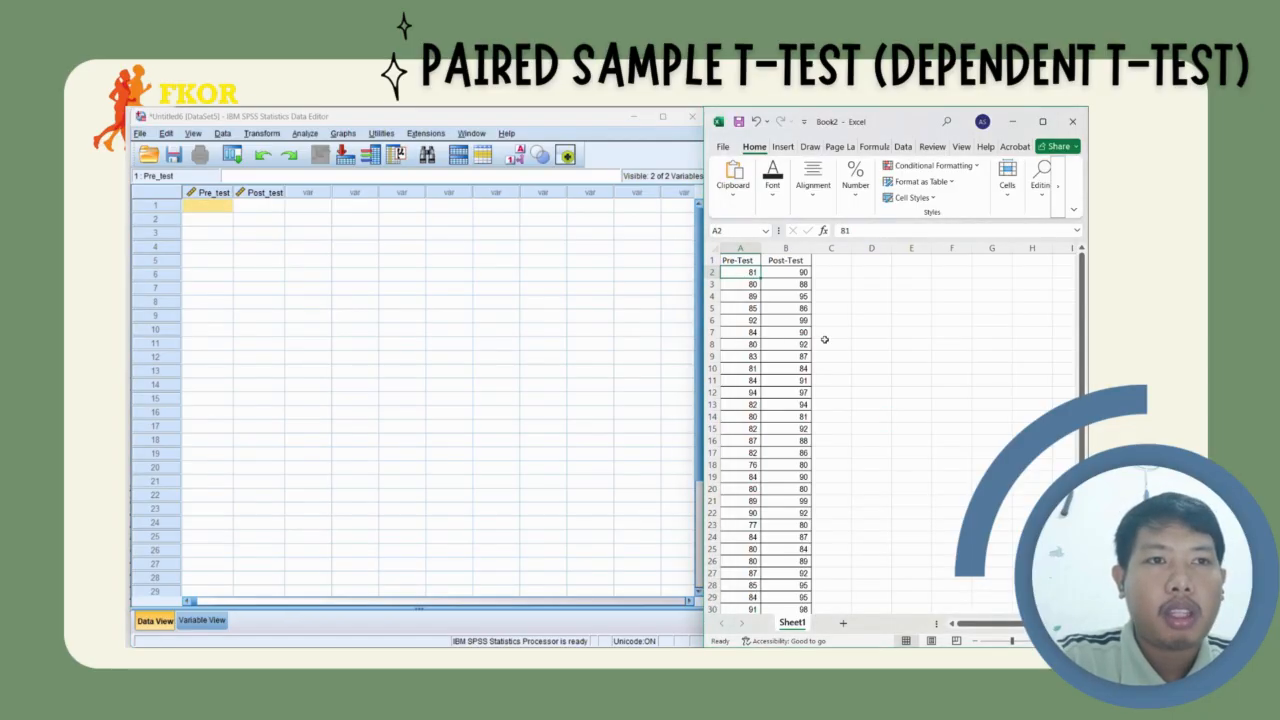
{"action": "left_click_drag", "start_coordinate": [733, 273], "coordinate": [788, 605]}
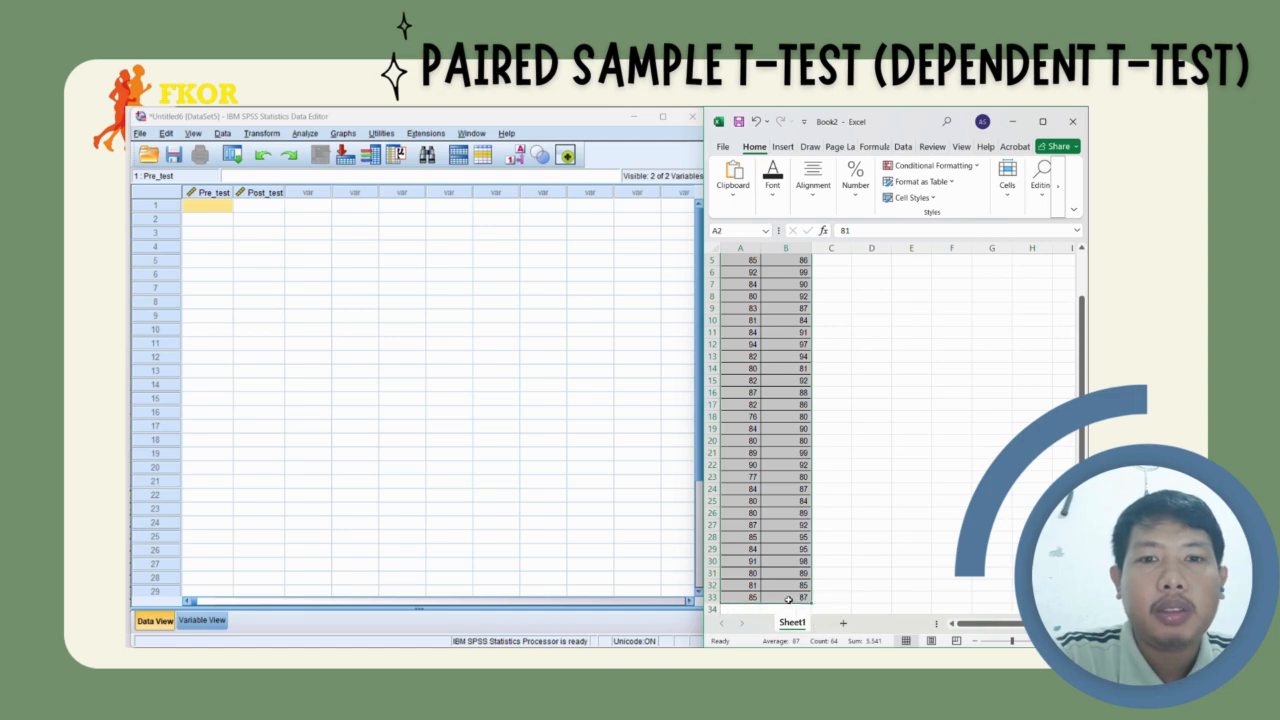
{"action": "right_click", "coordinate": [786, 381]}
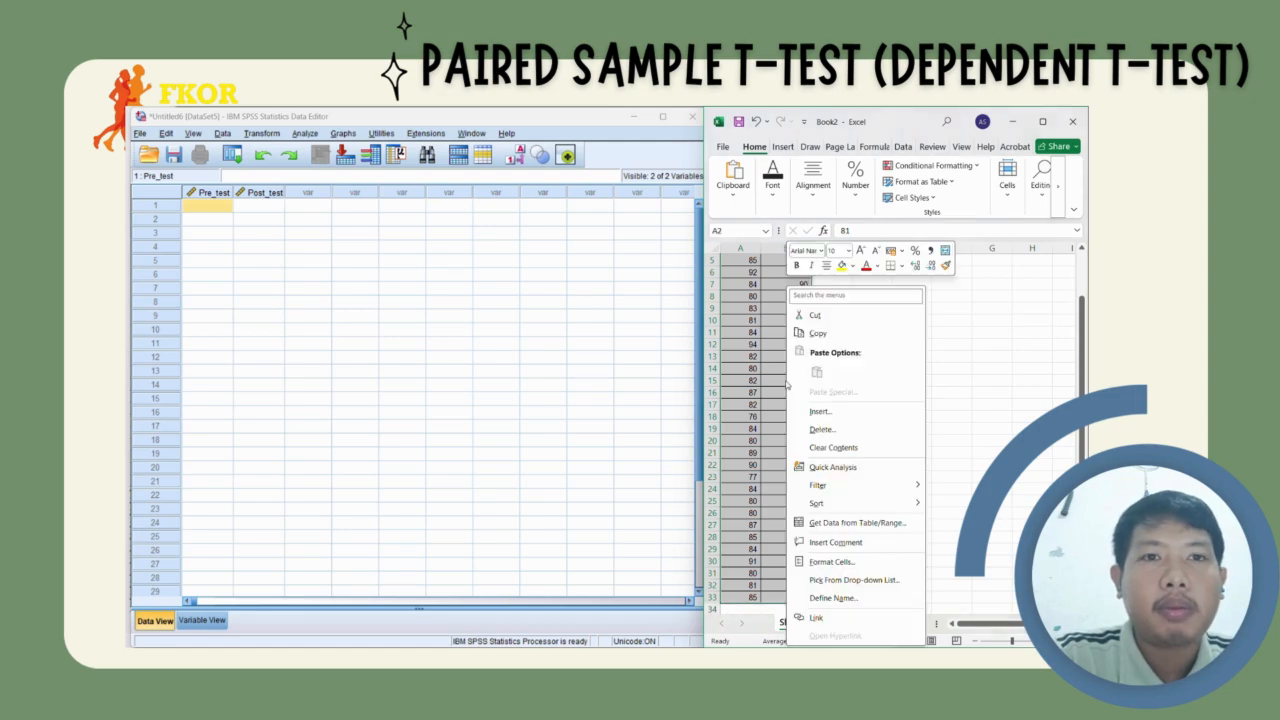
{"action": "left_click", "coordinate": [823, 335]}
{"action": "scroll", "coordinate": [823, 335], "scroll_direction": "up", "scroll_amount": 2}
{"action": "left_click", "coordinate": [823, 332]}
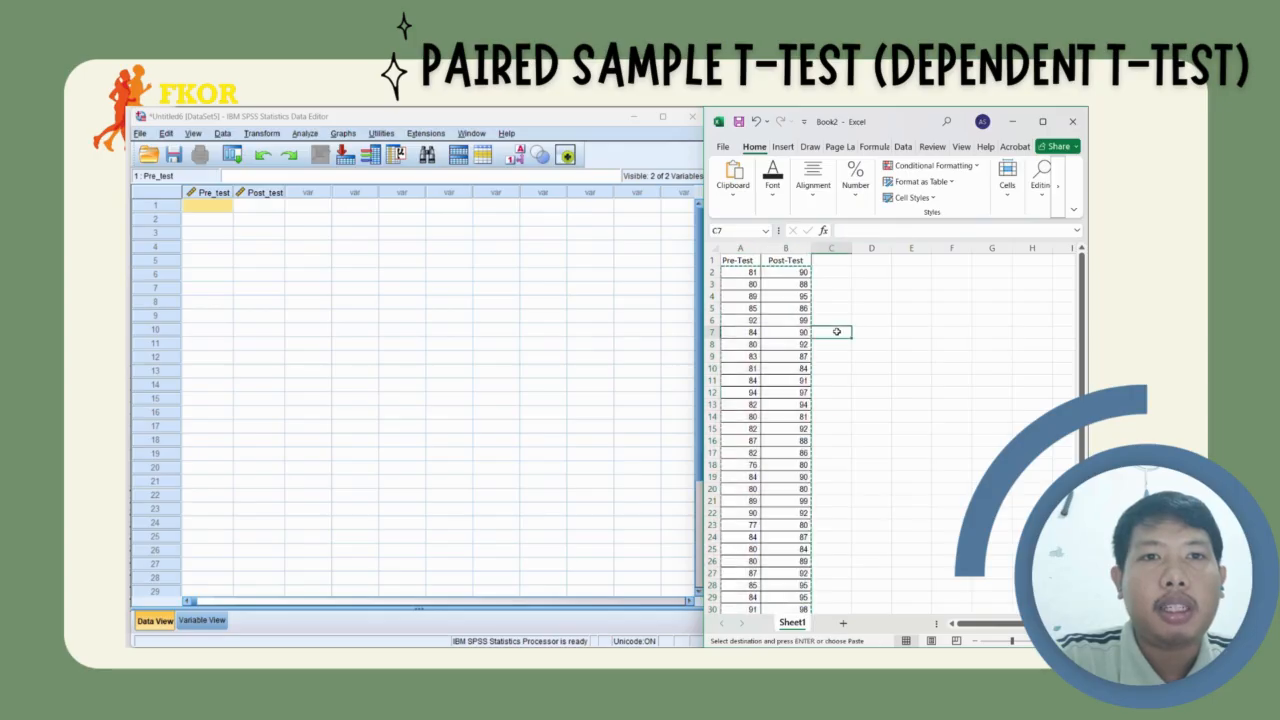
- Switch to SPSS and paste the copied scores into the Pre_test and Post_test columns, starting at row 1
{"action": "left_click", "coordinate": [206, 205]}
{"action": "right_click", "coordinate": [206, 205]}
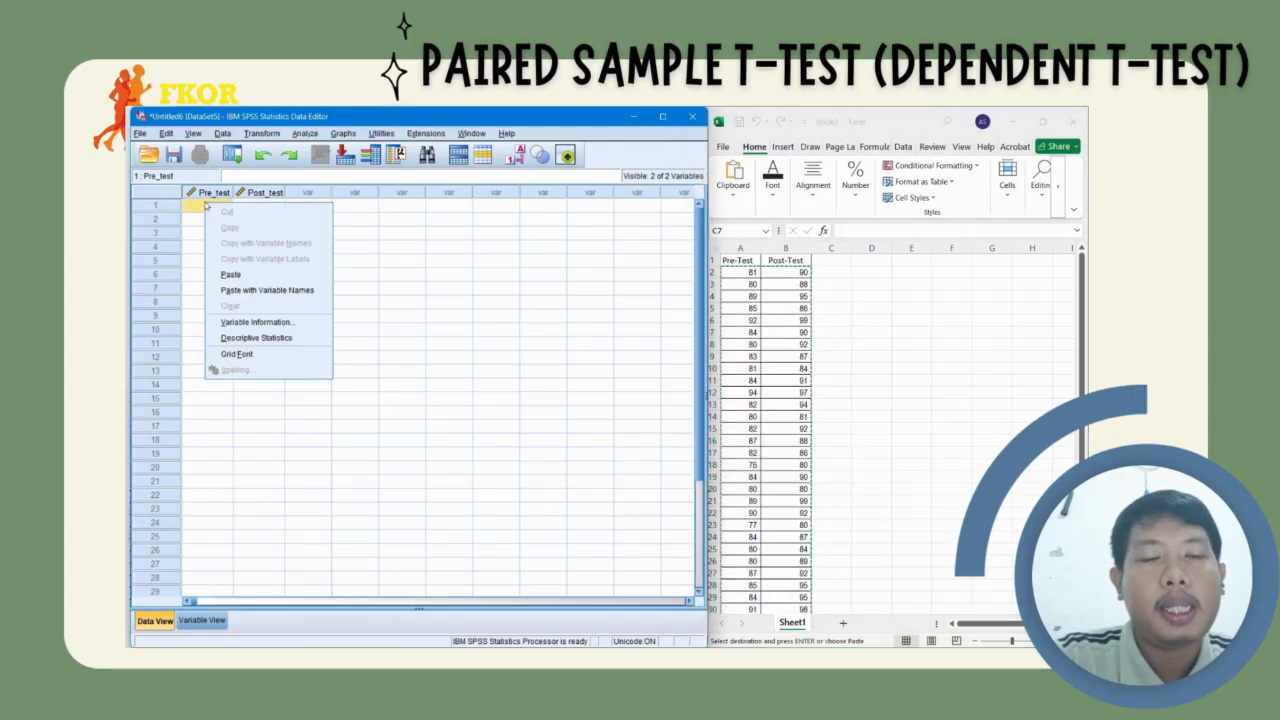
{"action": "left_click", "coordinate": [231, 274]}
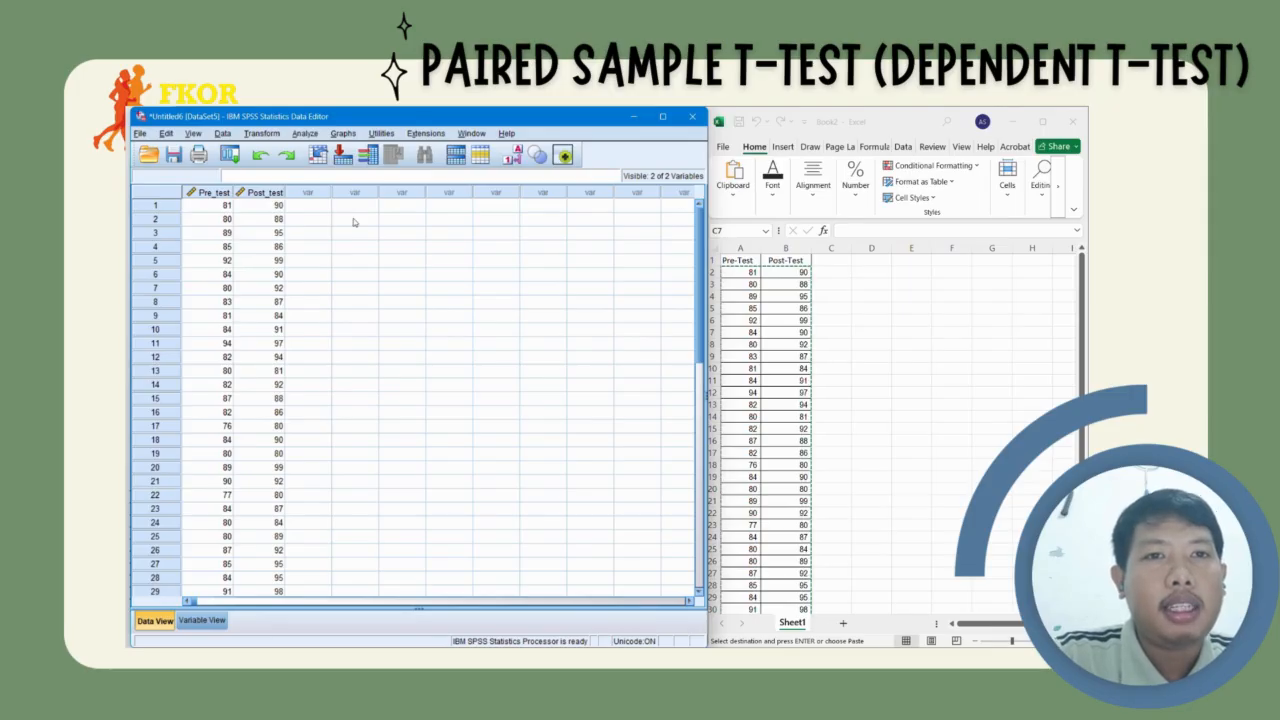
- Set up a Paired-Samples T Test with Pre_test as Variable1 and Post_test as Variable2 of pair 1
{"action": "left_click", "coordinate": [302, 134]}
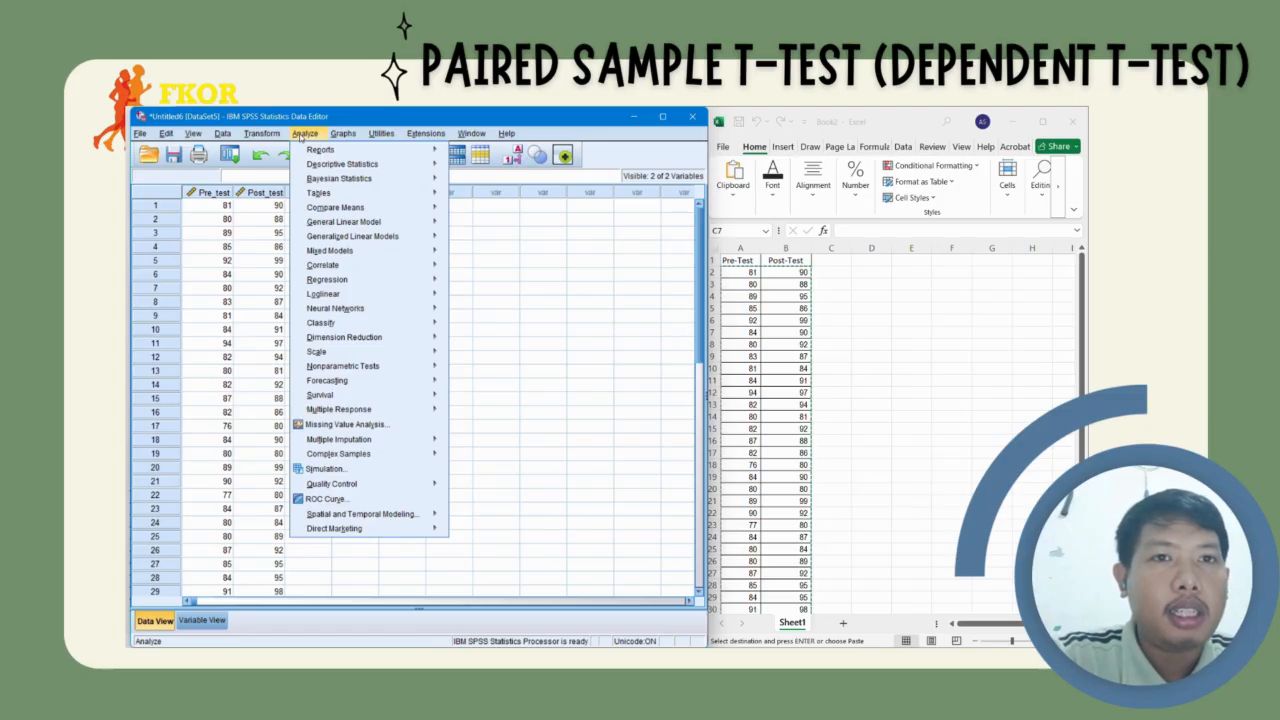
{"action": "mouse_move", "coordinate": [343, 280]}
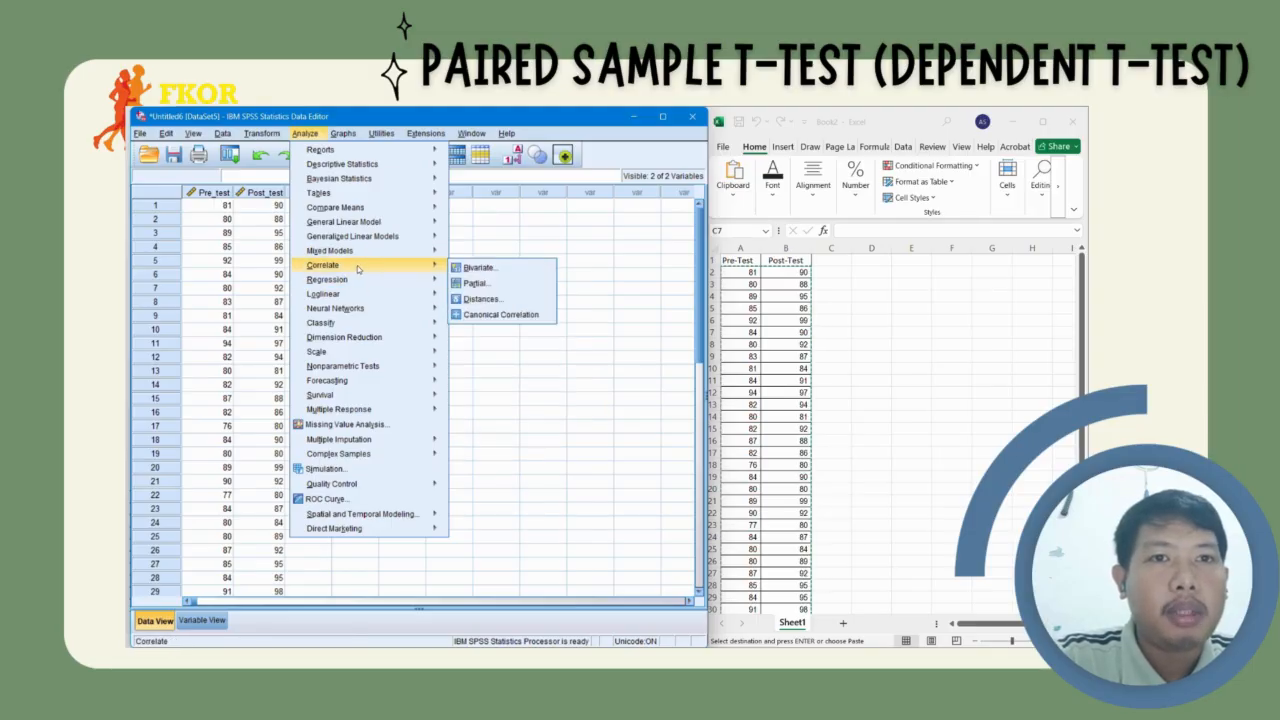
{"action": "mouse_move", "coordinate": [358, 210]}
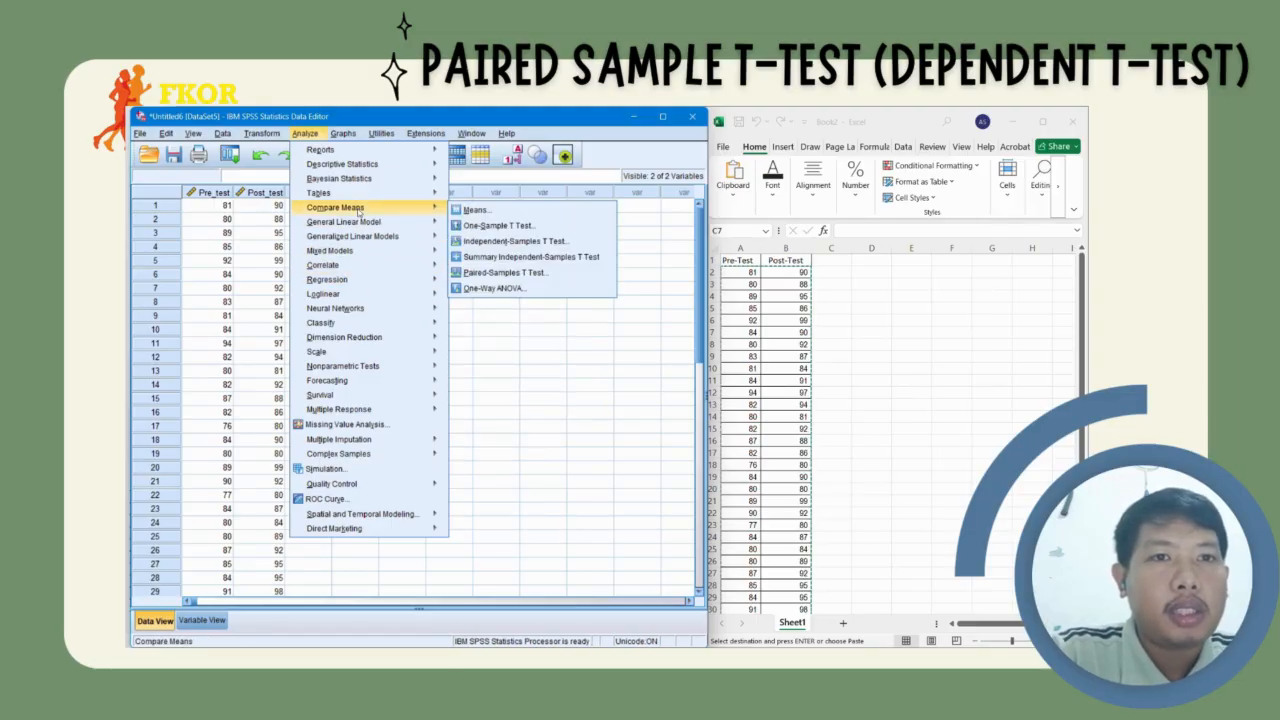
{"action": "left_click", "coordinate": [486, 276]}
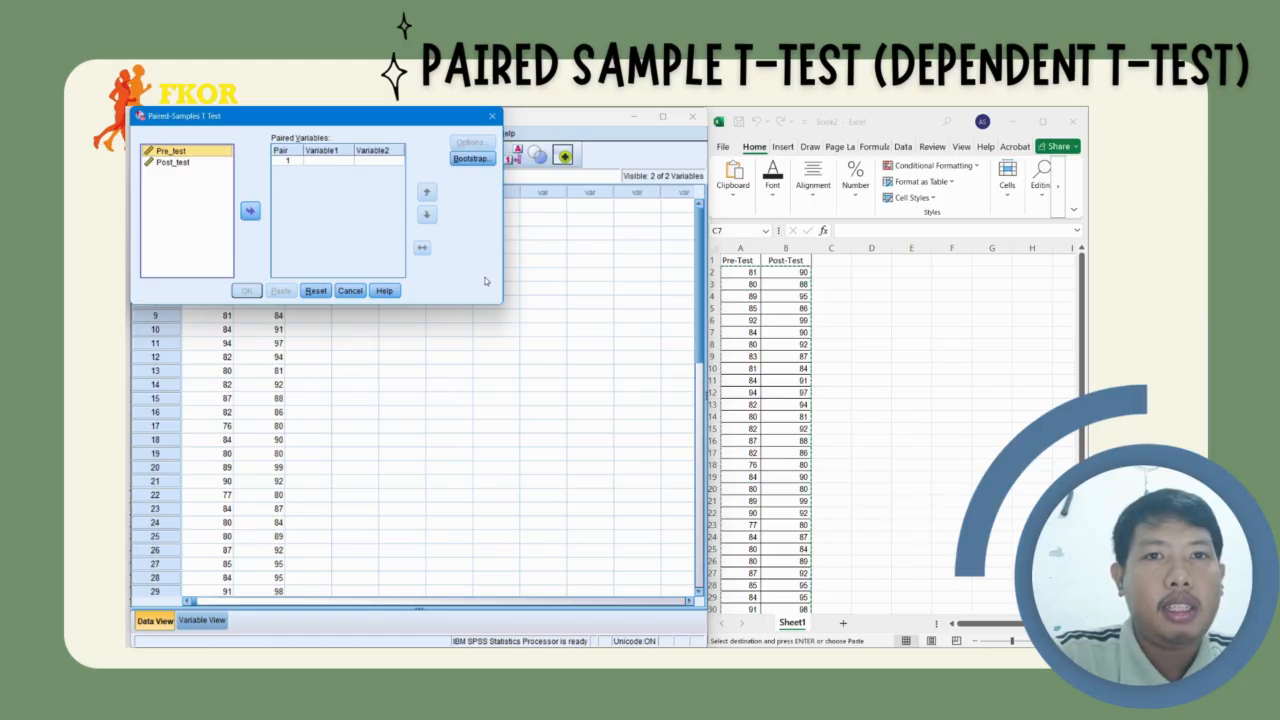
{"action": "left_click", "coordinate": [321, 160]}
{"action": "left_click", "coordinate": [189, 153]}
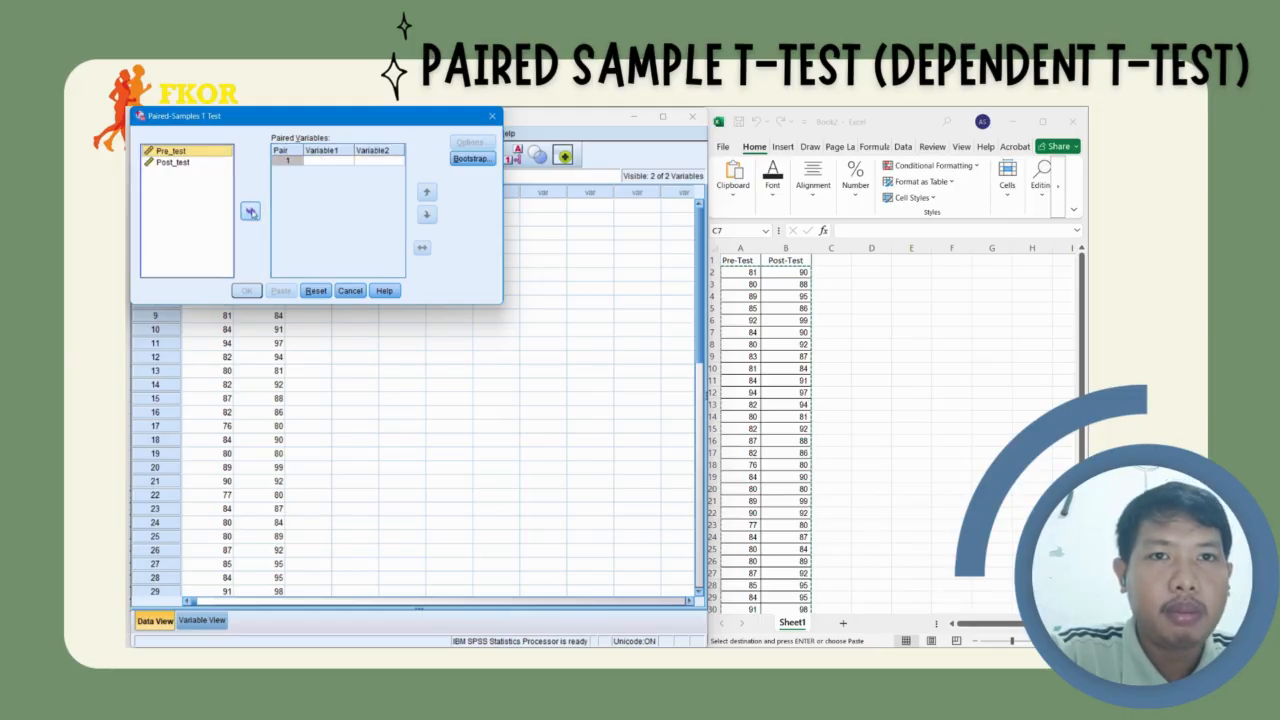
{"action": "left_click", "coordinate": [250, 210]}
{"action": "left_click", "coordinate": [179, 166]}
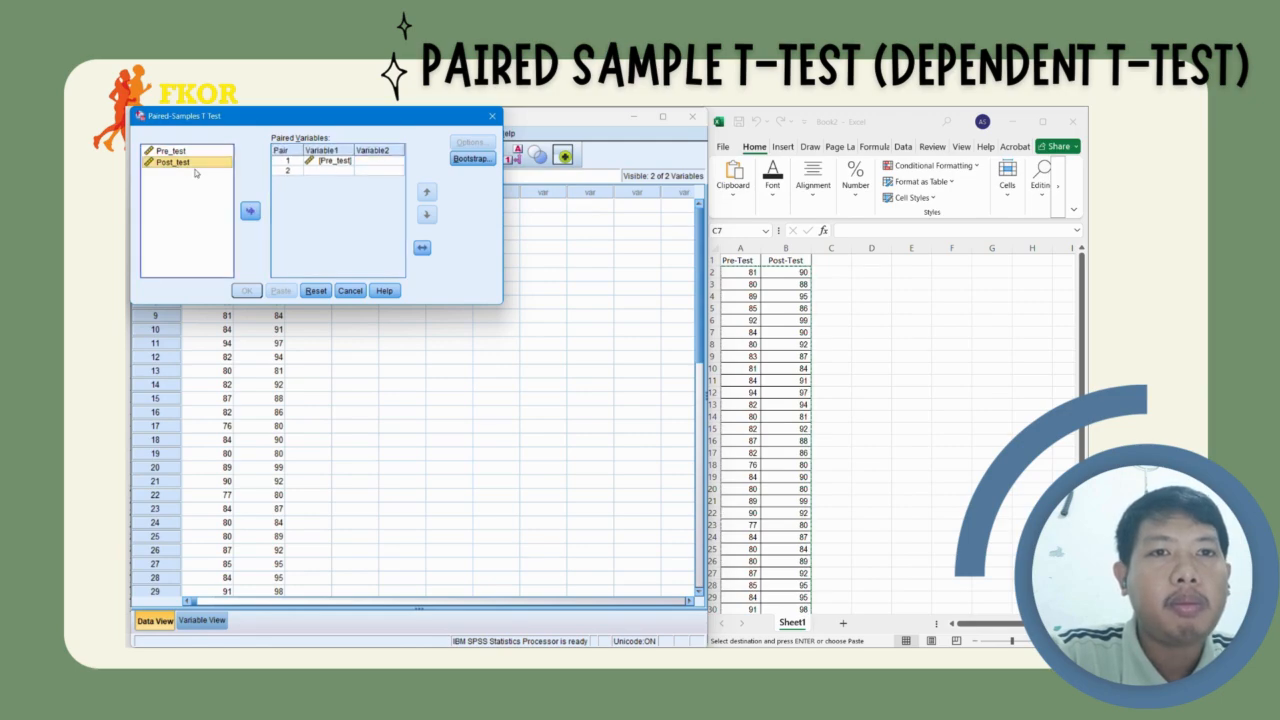
{"action": "left_click", "coordinate": [250, 211]}
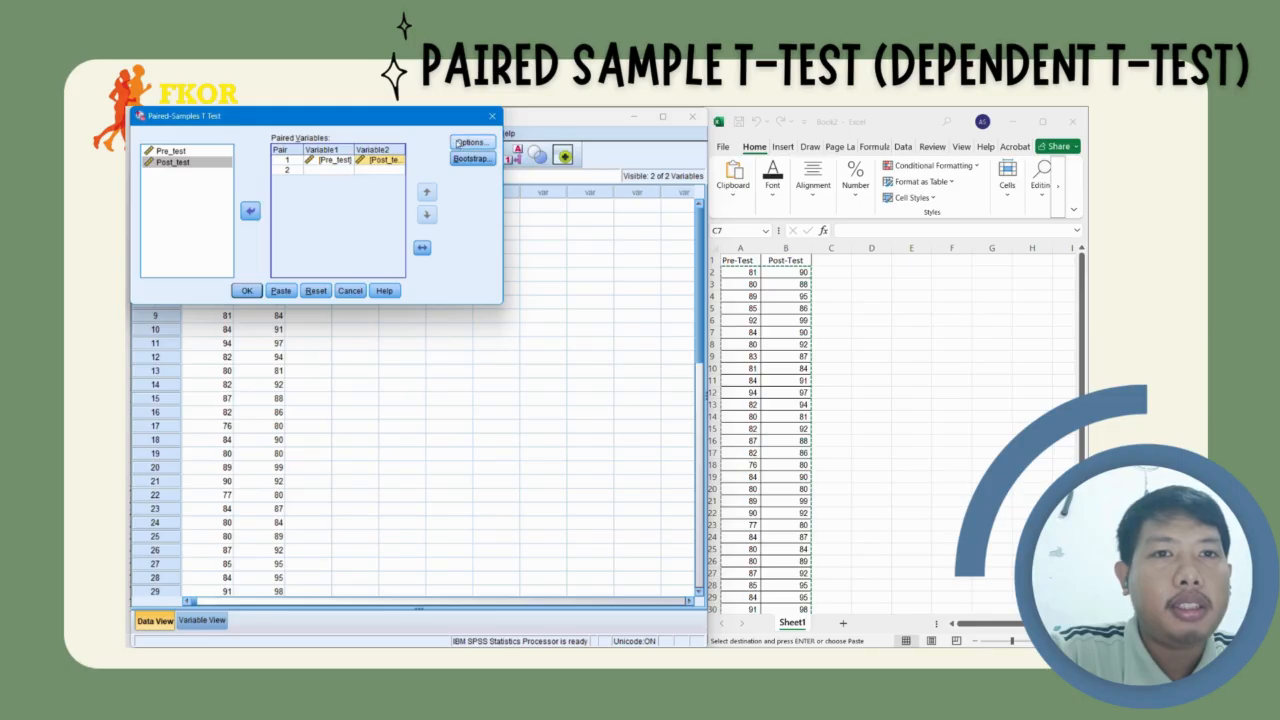
- Accept a 95% confidence interval with cases excluded analysis by analysis, and run the paired-samples test
{"action": "left_click", "coordinate": [471, 142]}
{"action": "left_click", "coordinate": [360, 180]}
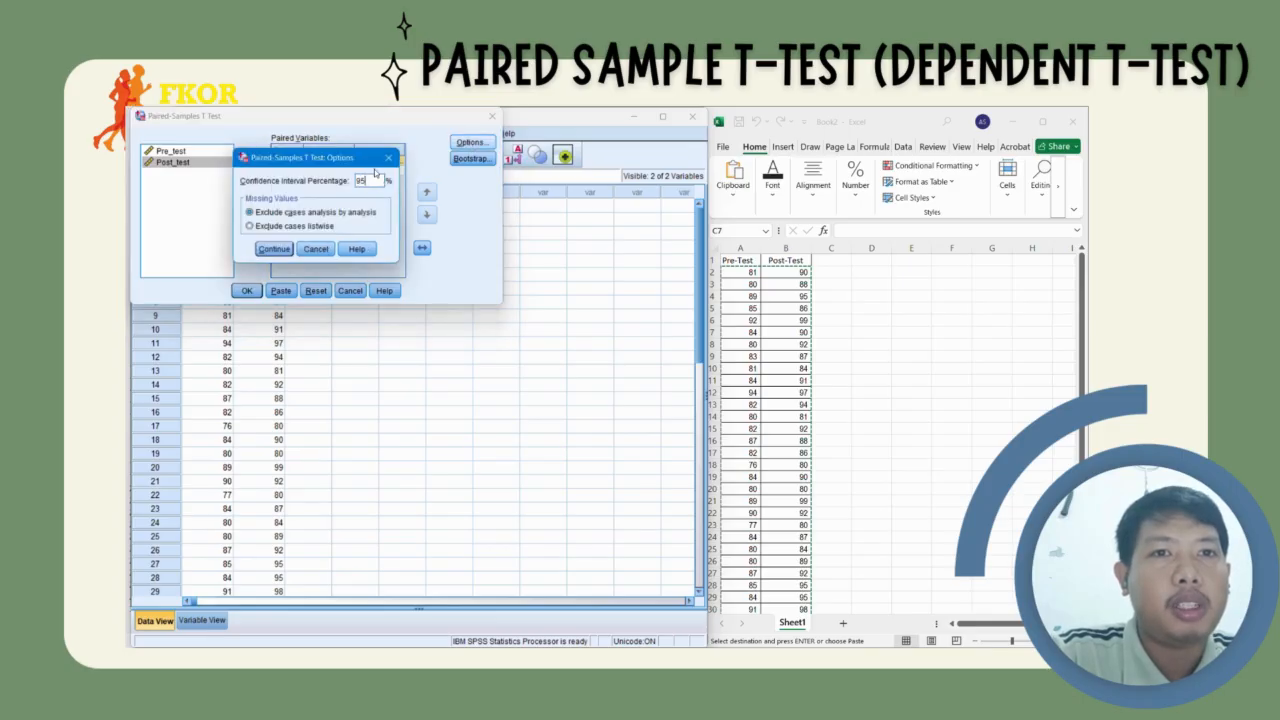
{"action": "left_click", "coordinate": [276, 249]}
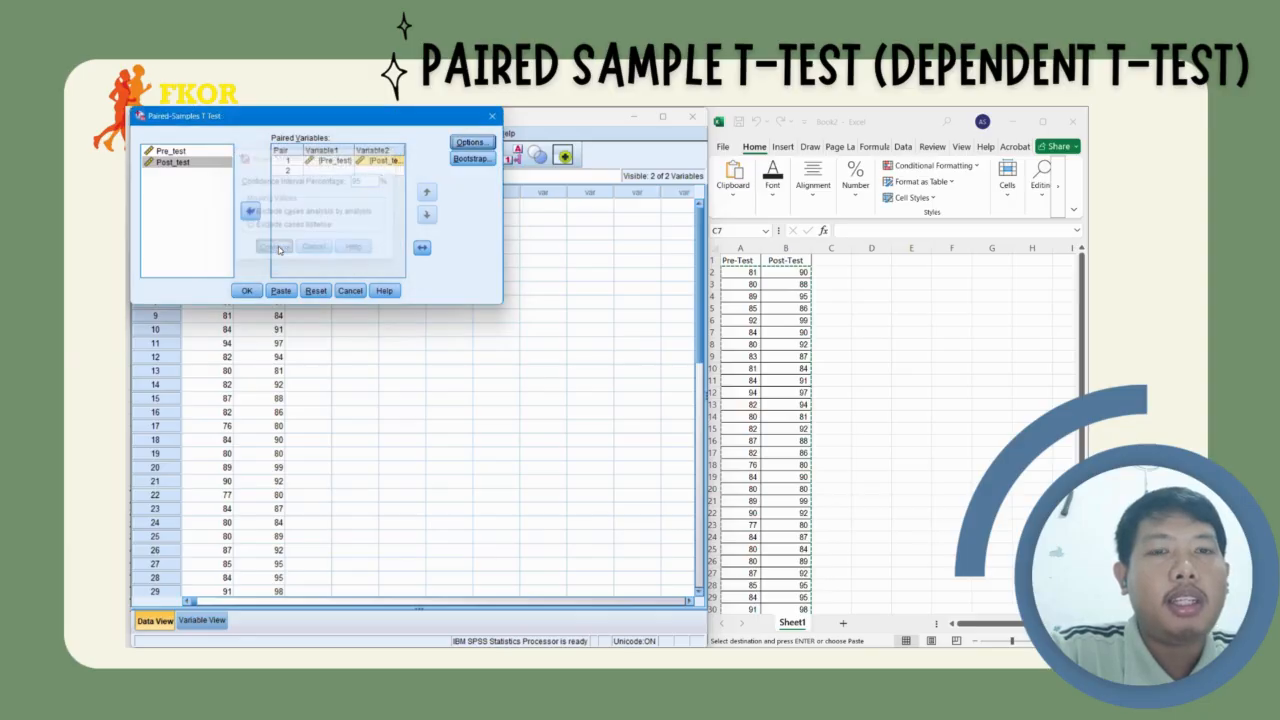
{"action": "left_click", "coordinate": [248, 291]}
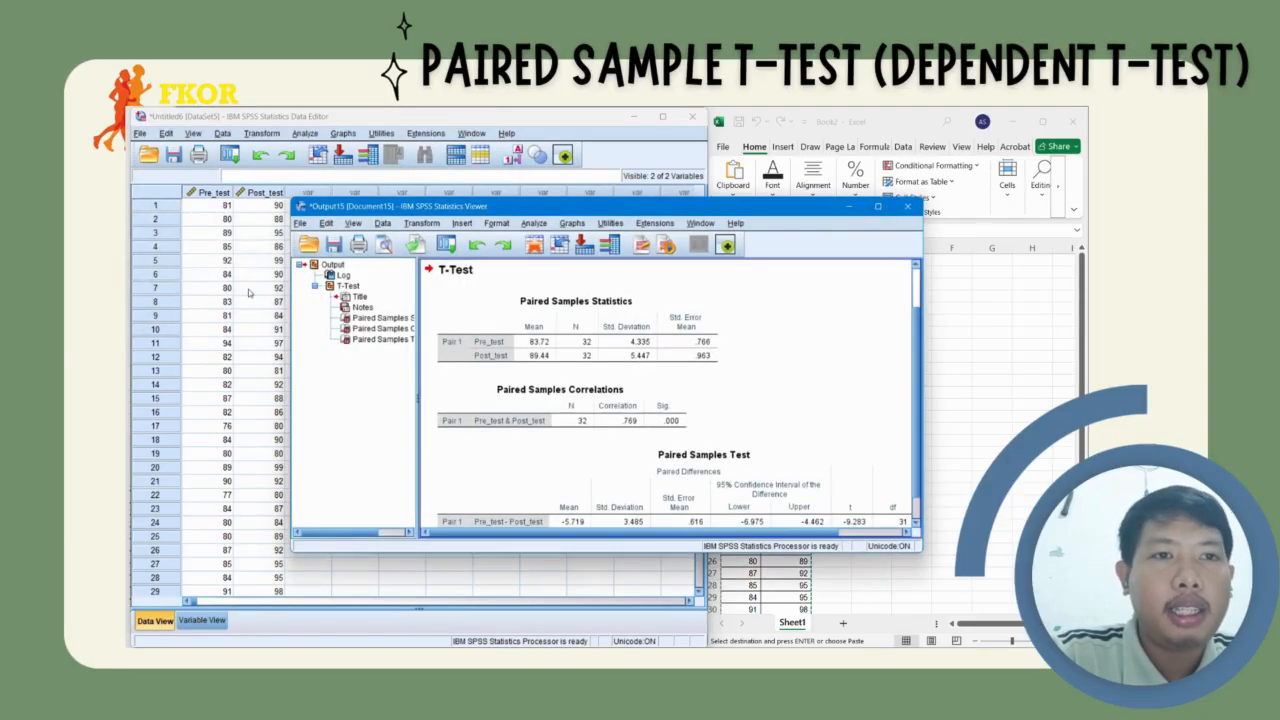
- Examine the Paired Samples Statistics, Correlations and Test tables in the output, including the Sig. (2-tailed) column
{"action": "left_click", "coordinate": [655, 347]}
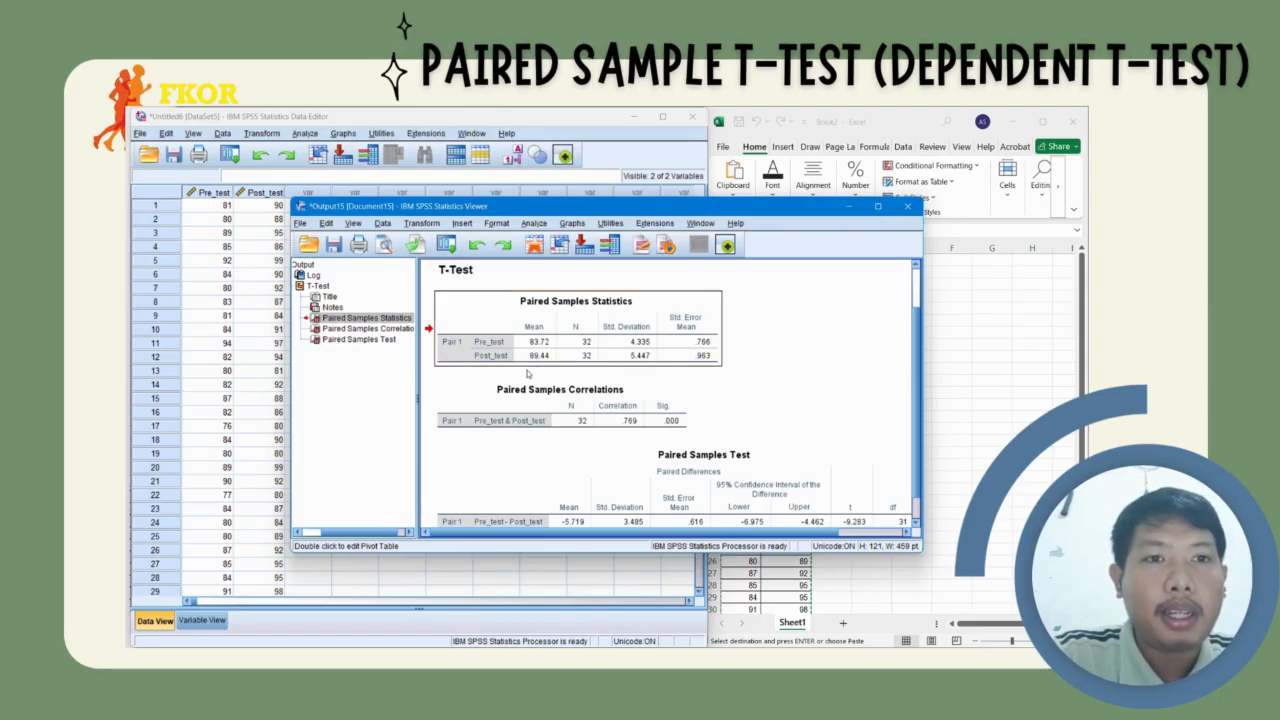
{"action": "left_click", "coordinate": [610, 420]}
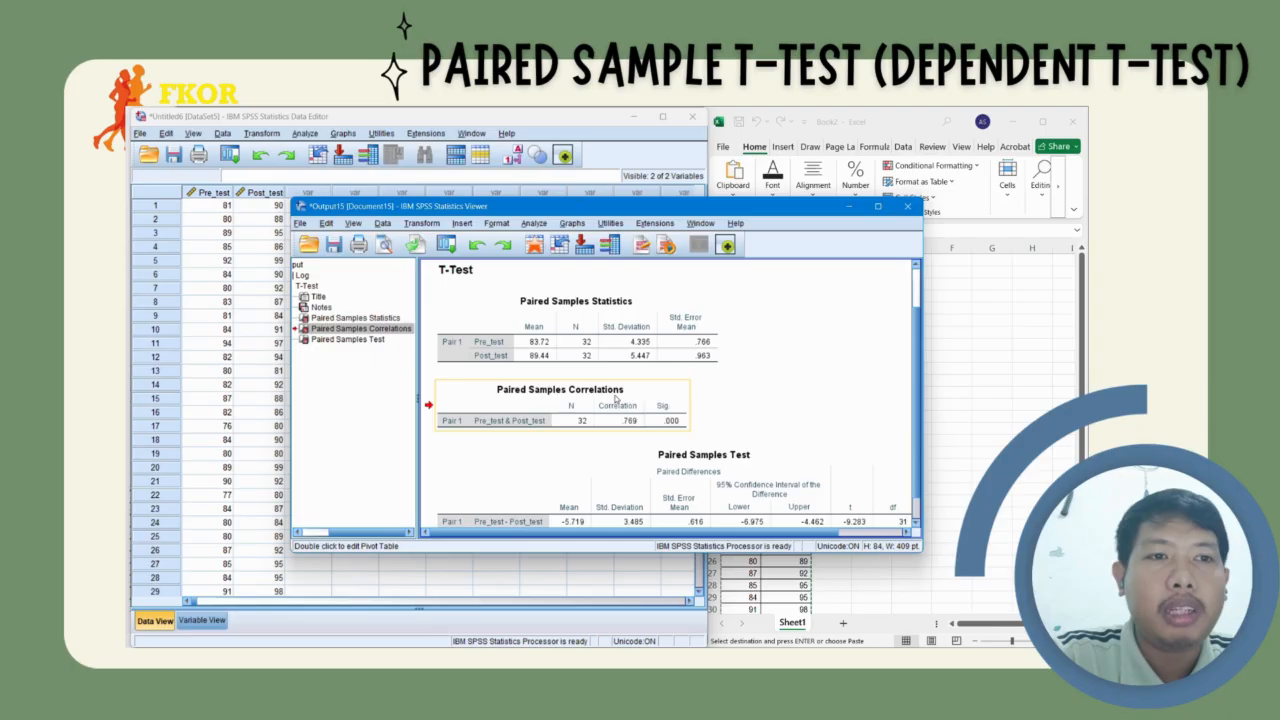
{"action": "scroll", "coordinate": [805, 426], "scroll_direction": "down", "scroll_amount": 1}
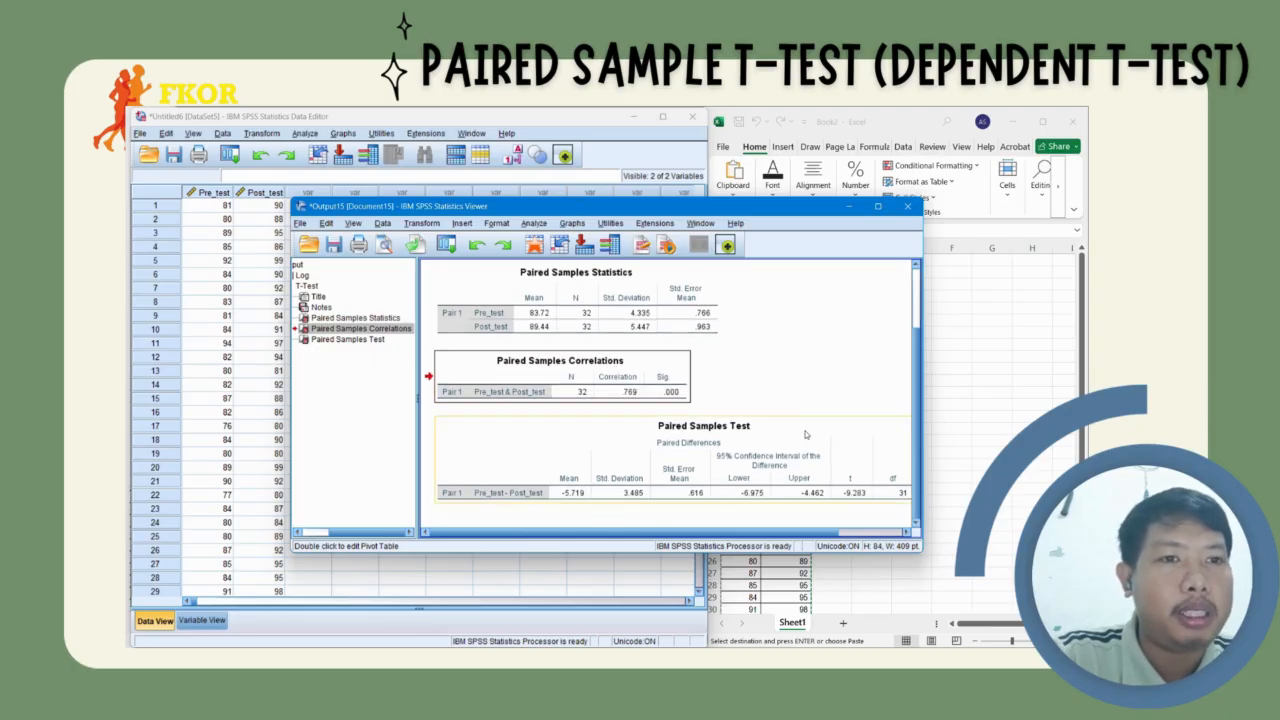
{"action": "left_click_drag", "start_coordinate": [694, 530], "coordinate": [764, 529]}
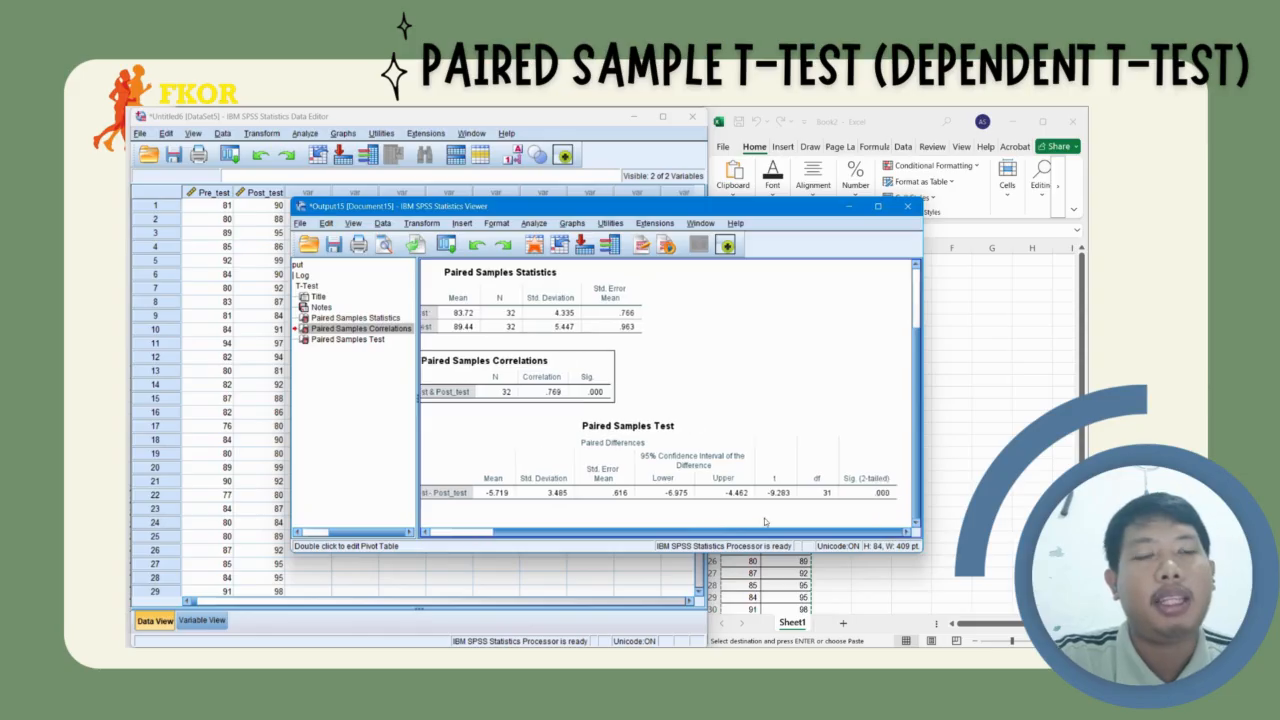